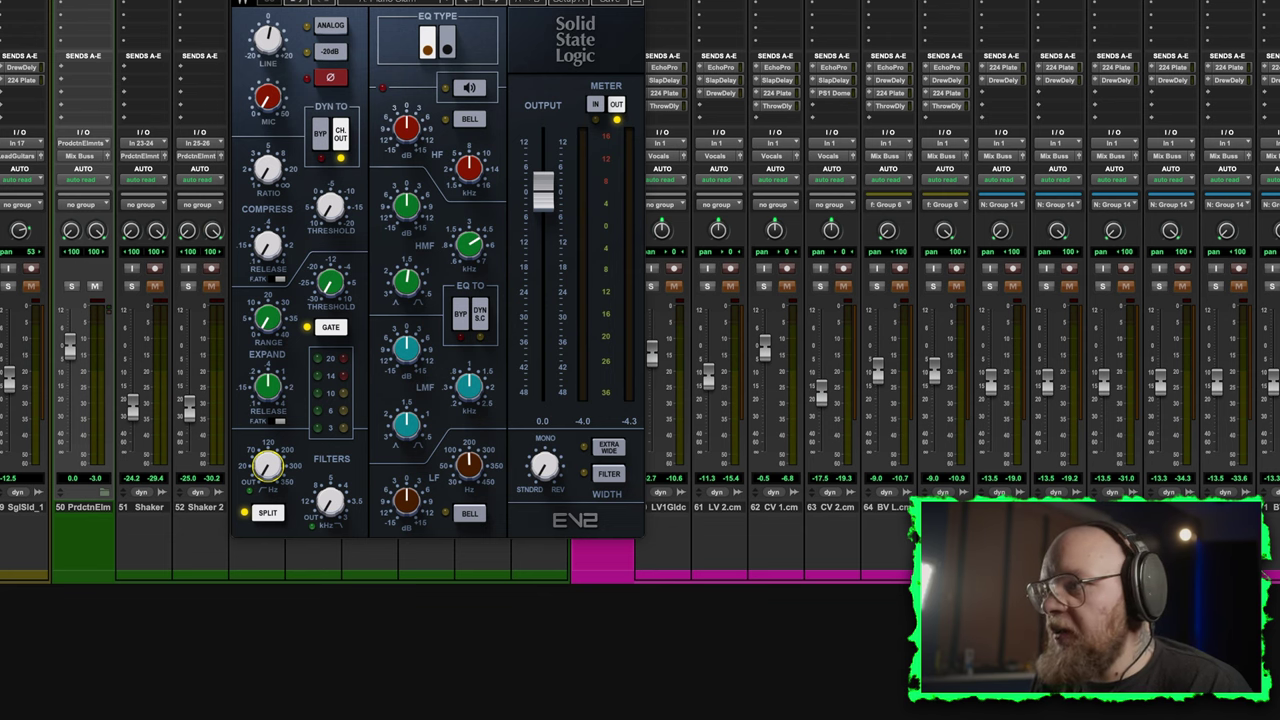
# Look through the session's tracks in the arrangement, from the guitars down to the vocals, and return to the mixer.
pyautogui.press('super+=')
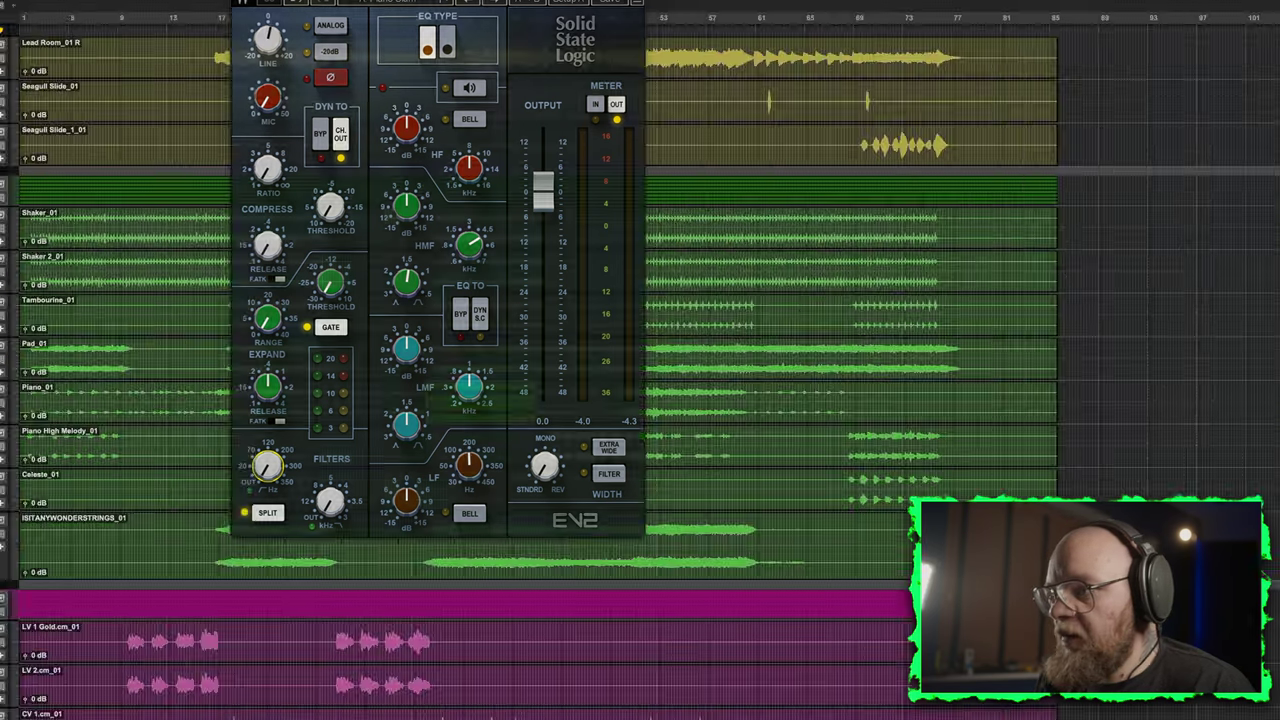
pyautogui.scroll(3, 28, 294)
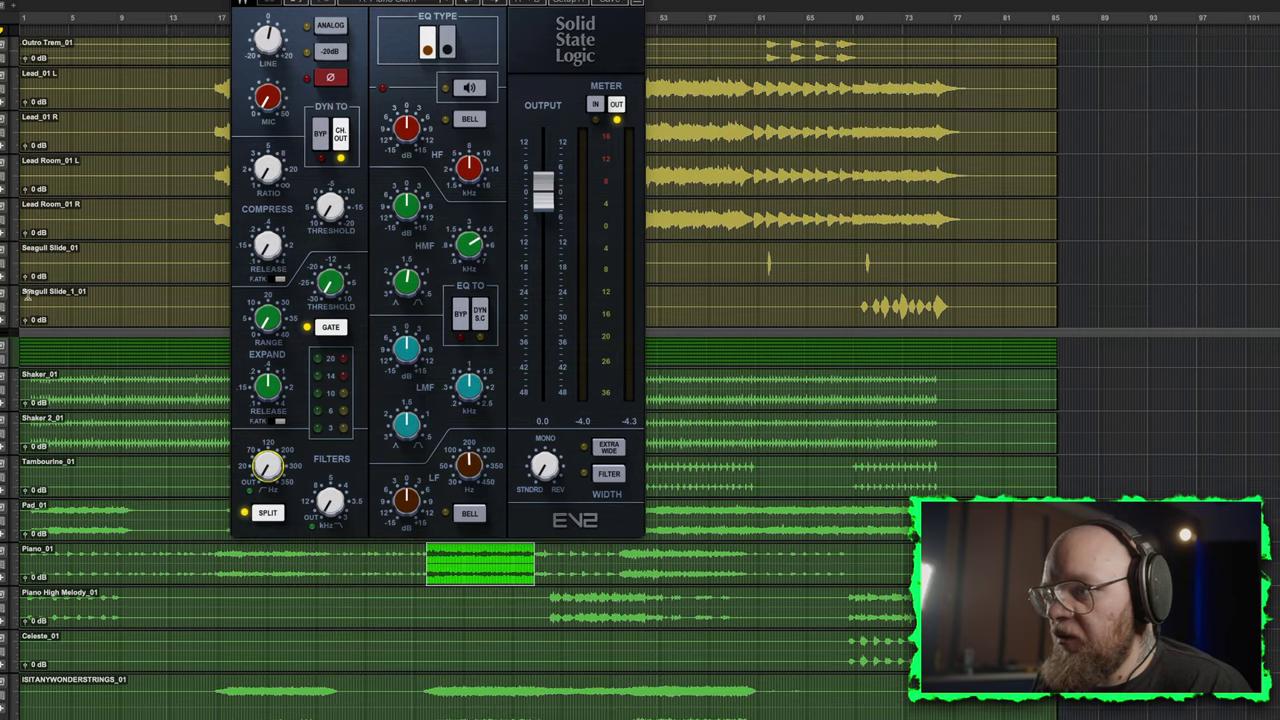
pyautogui.moveTo(280, 0); pyautogui.dragTo(1271, 10)
pyautogui.scroll(15, 883, 171)
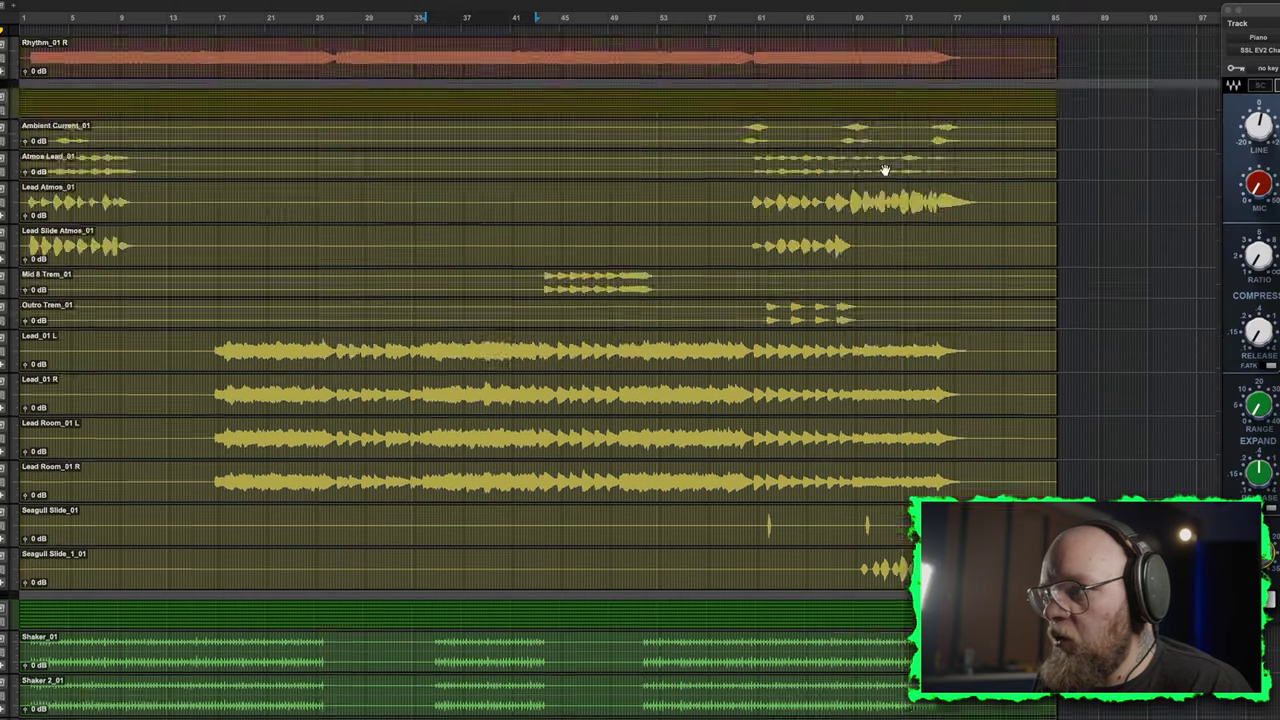
pyautogui.scroll(-20, 596, 322)
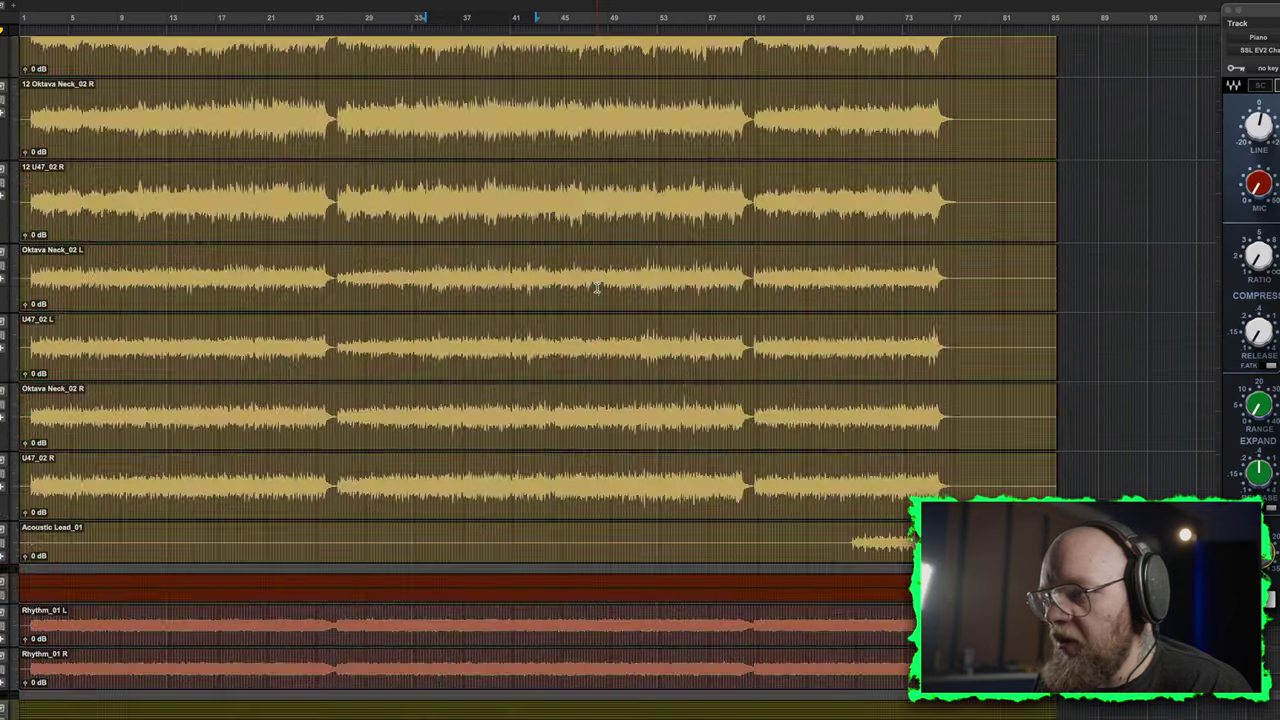
pyautogui.scroll(-15, 596, 290)
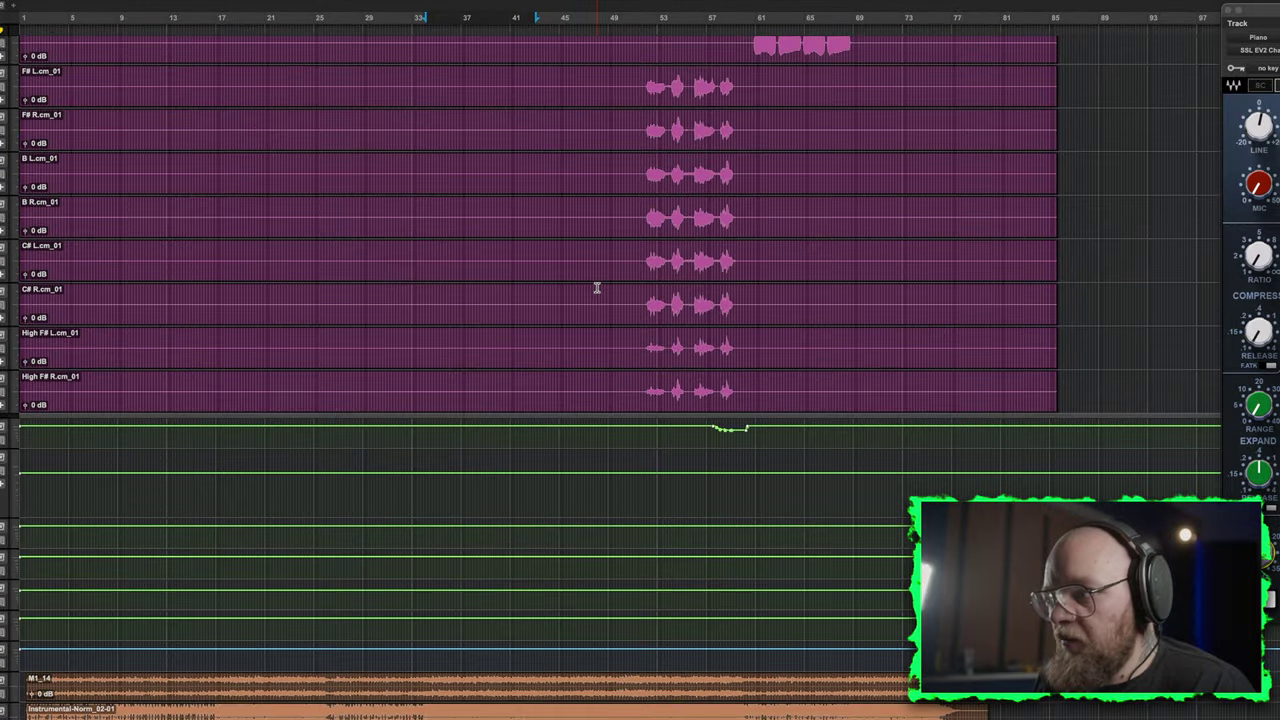
pyautogui.scroll(10, 596, 288)
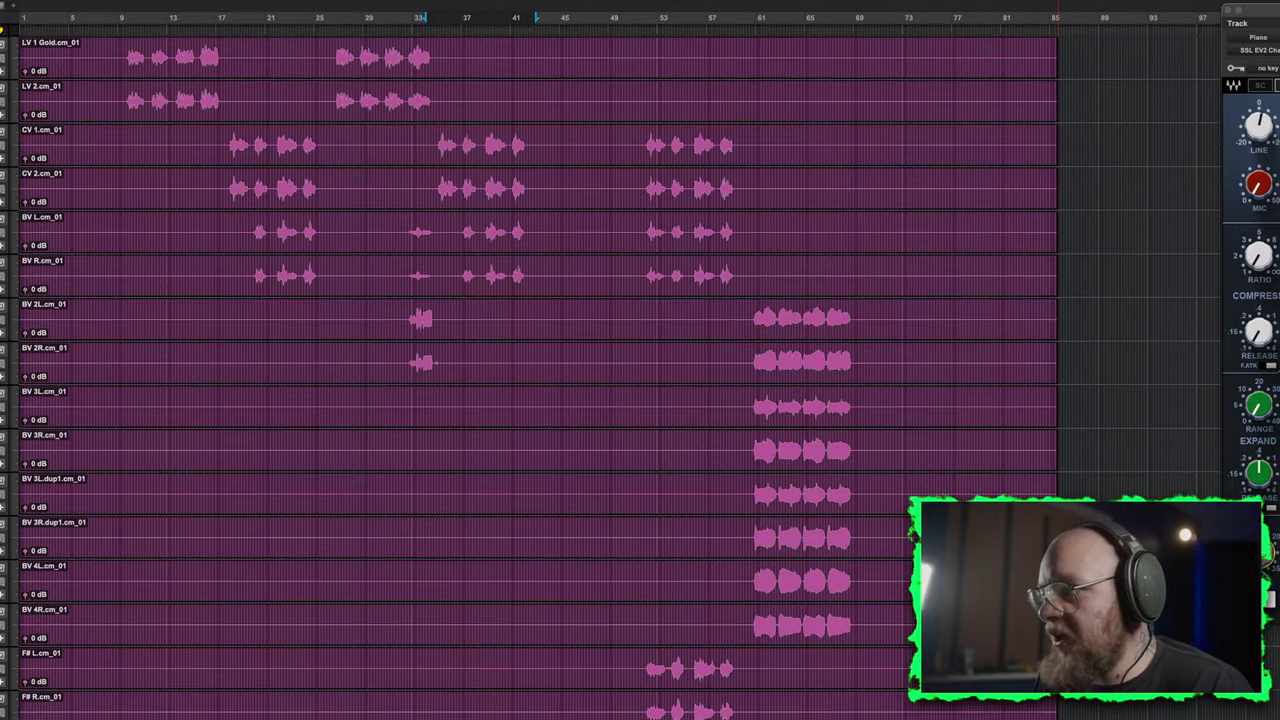
pyautogui.moveTo(1279, 10); pyautogui.dragTo(383, 71)
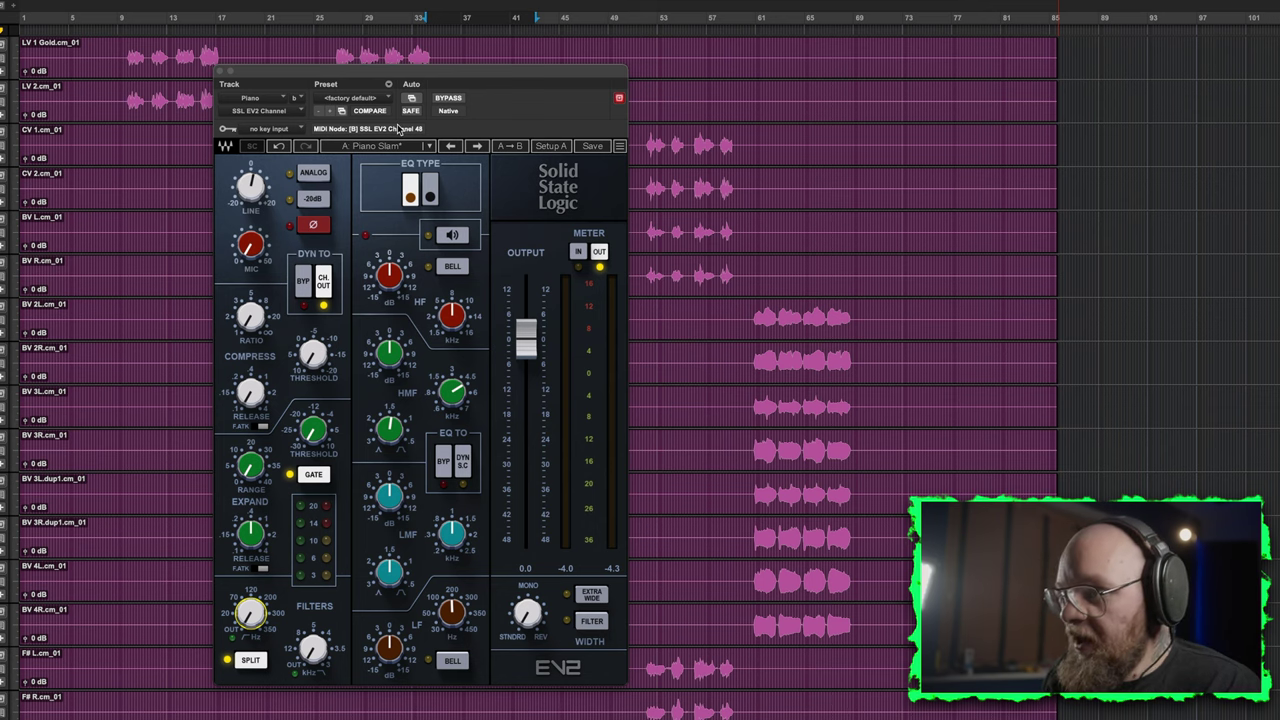
pyautogui.press('super+equal')
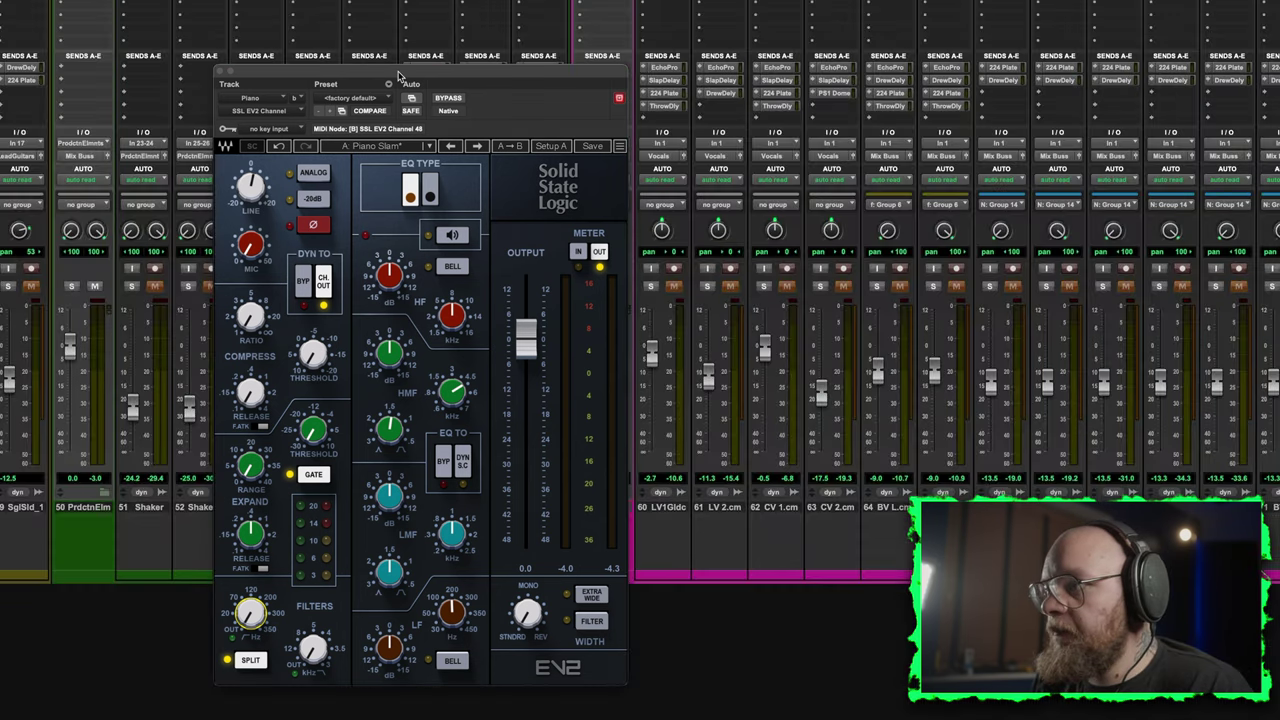
# Set the high-frequency band of the Piano channel's SSL EV2 EQ slightly above 5 kHz and boost its gain during playback.
pyautogui.moveTo(398, 75); pyautogui.dragTo(647, 0)
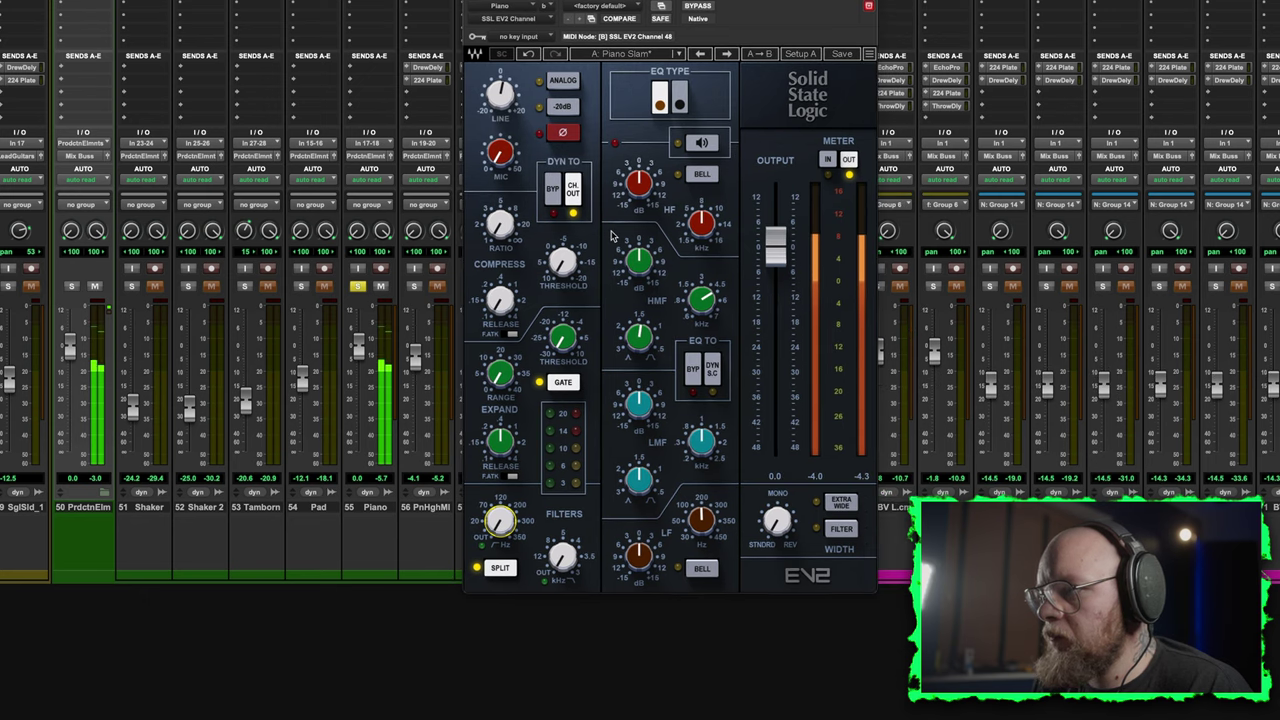
pyautogui.moveTo(644, 0); pyautogui.dragTo(618, 8)
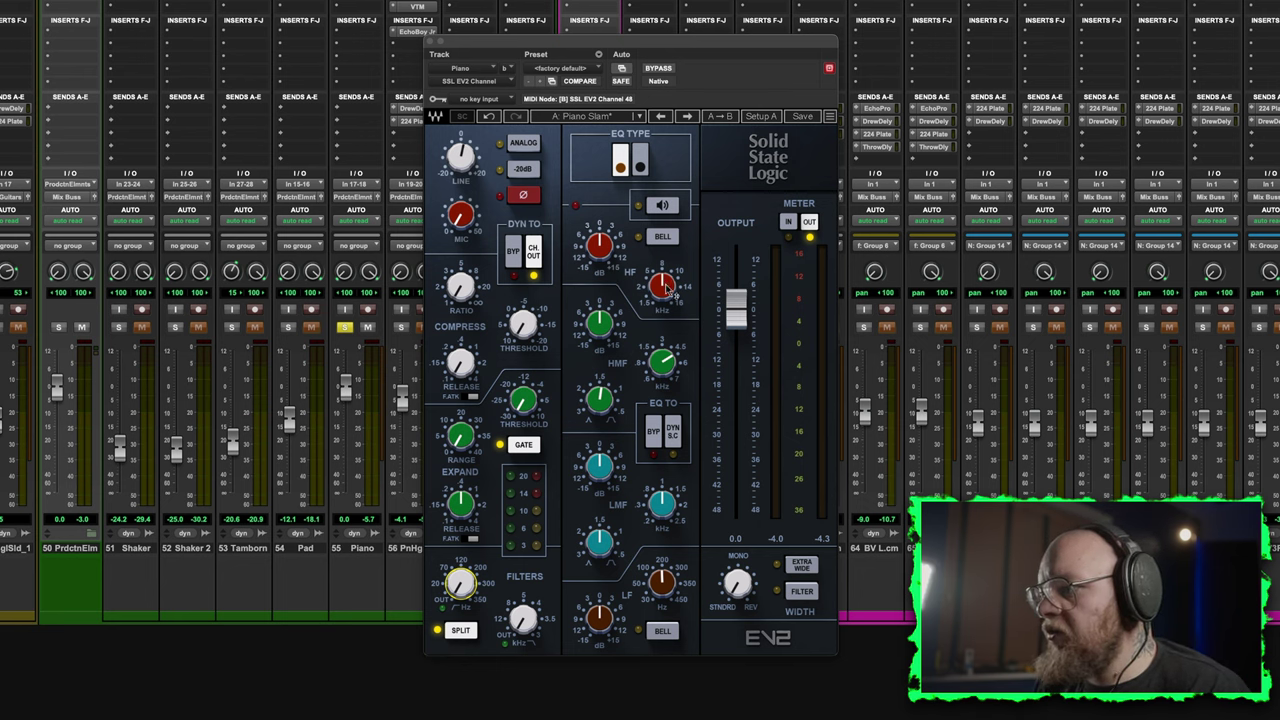
pyautogui.moveTo(666, 289); pyautogui.dragTo(666, 318)
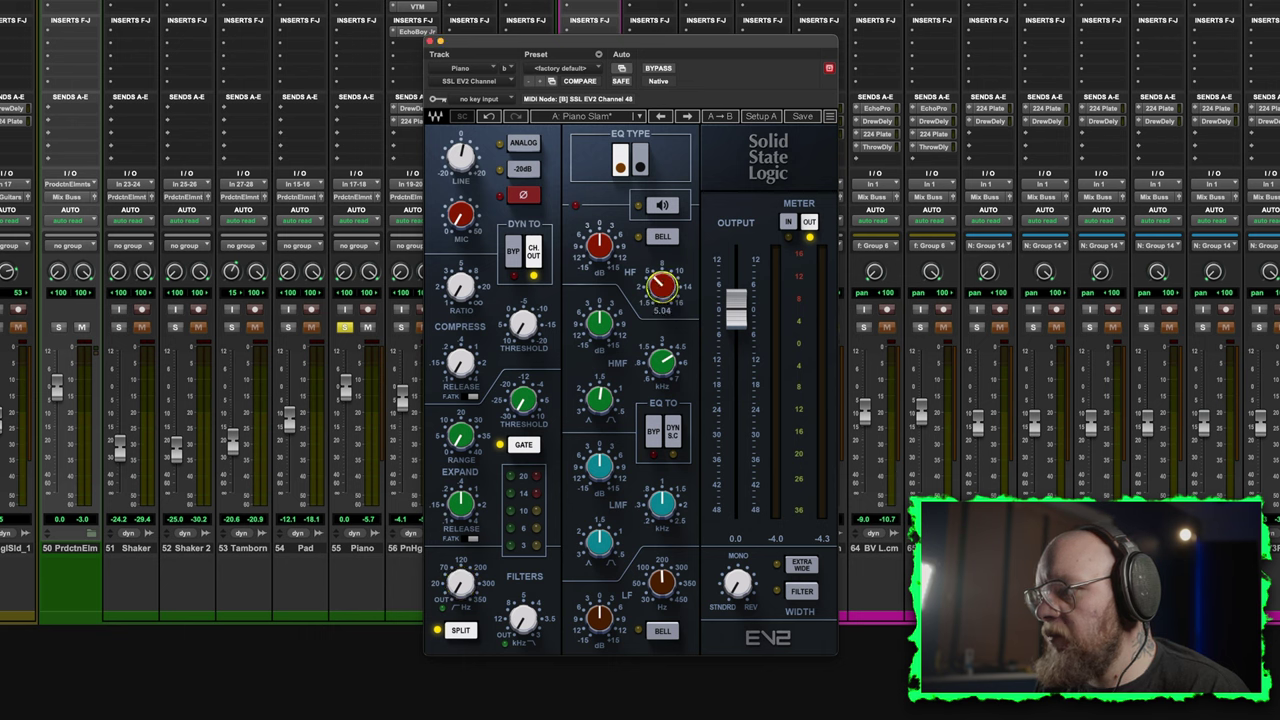
pyautogui.press('space')
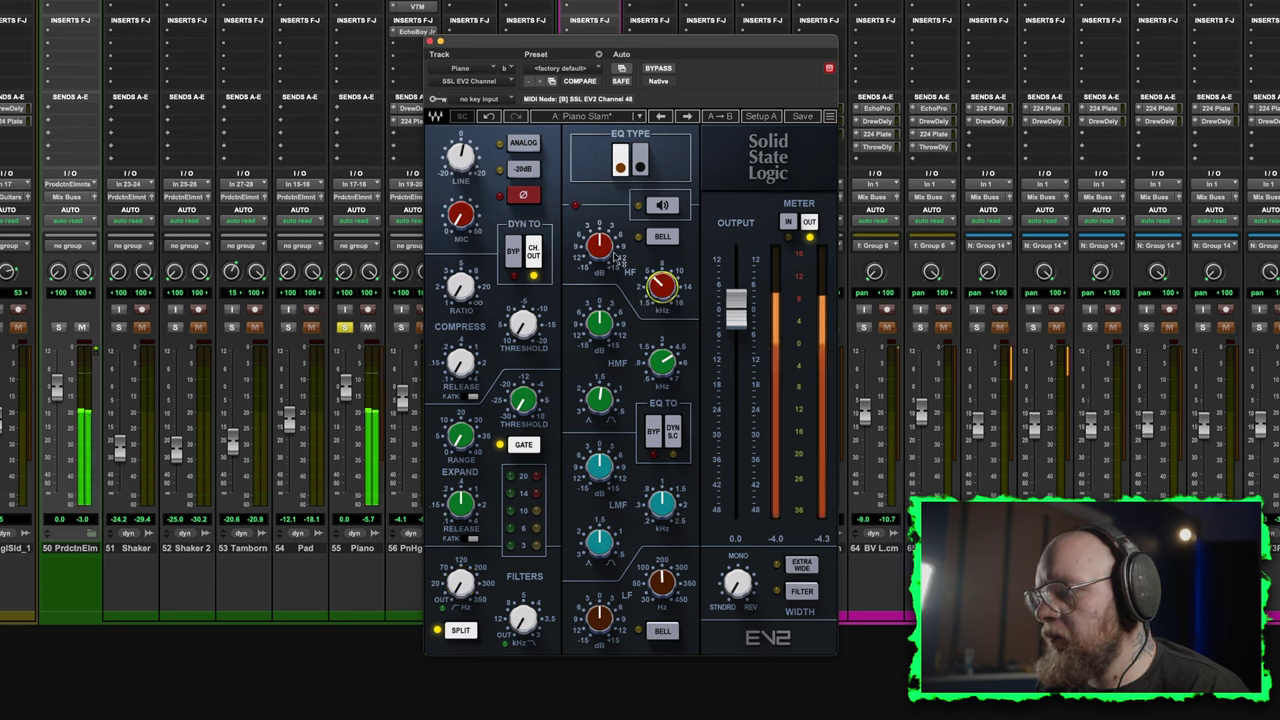
pyautogui.moveTo(600, 247)
pyautogui.mouseDown()
pyautogui.moveTo(600, 210)
pyautogui.moveTo(599, 231)
pyautogui.mouseUp()
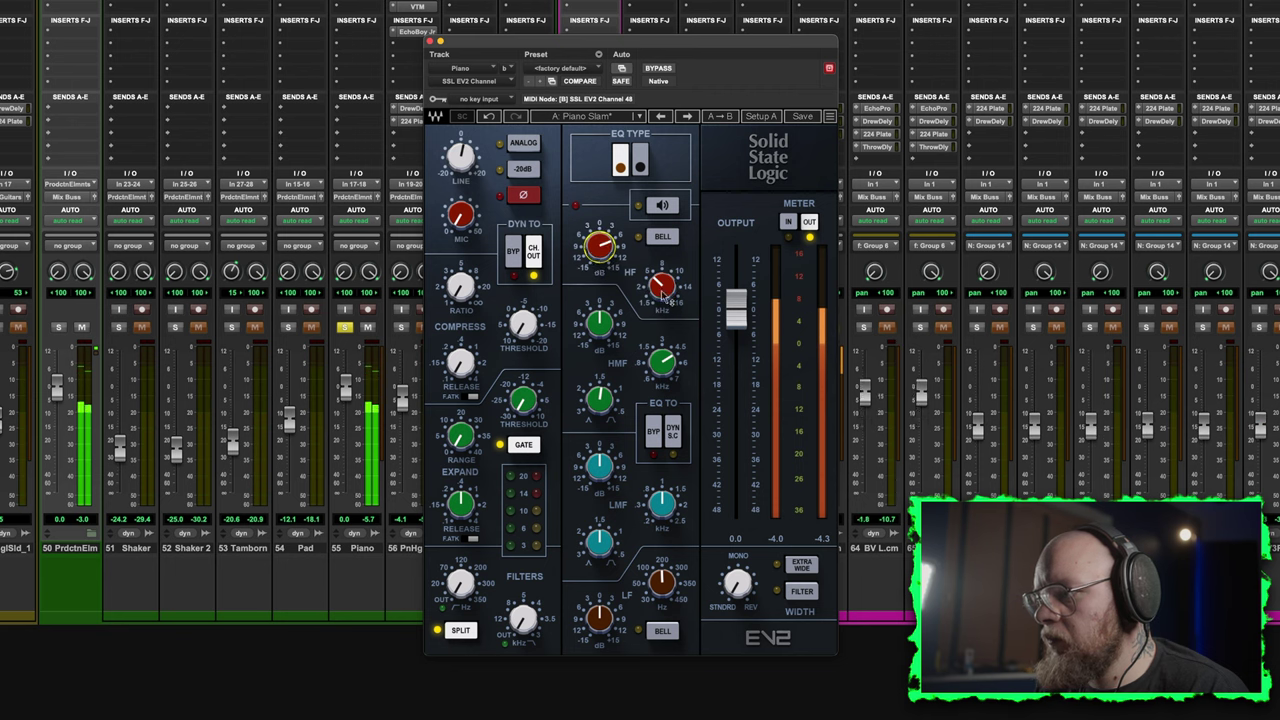
pyautogui.moveTo(663, 291); pyautogui.dragTo(662, 284)
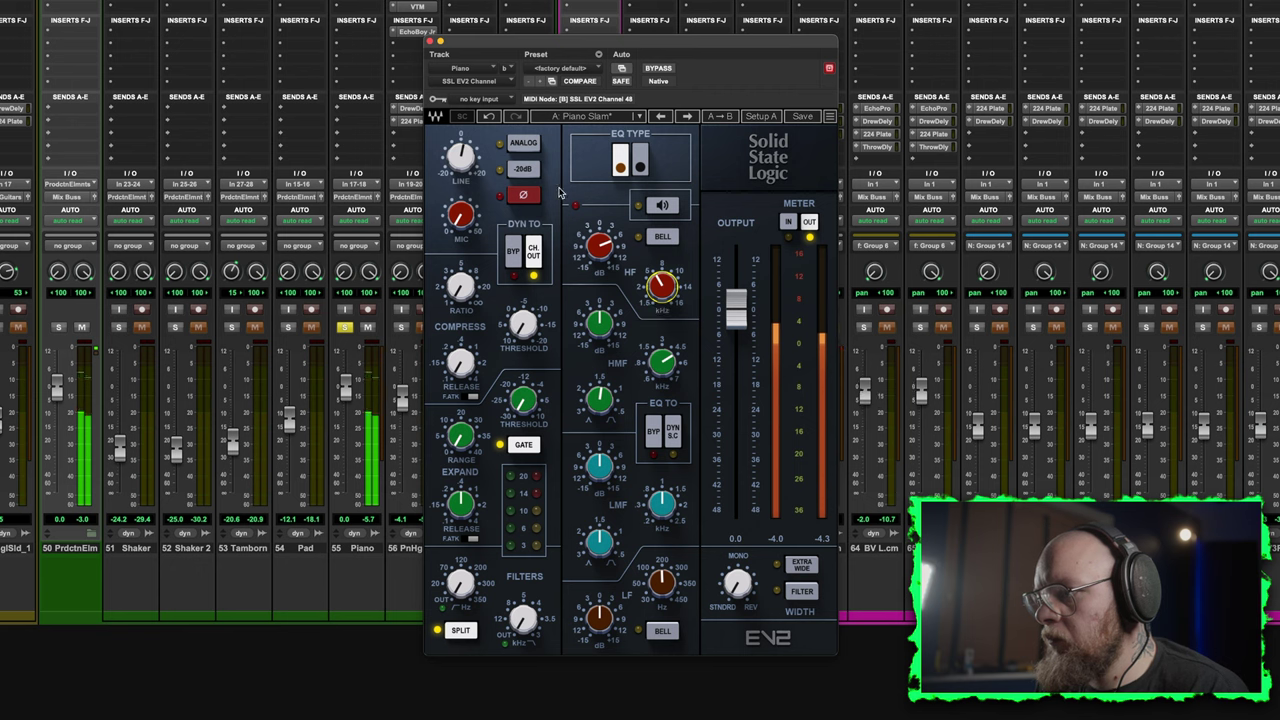
# Compare the piano with the plugin bypassed and active, and settle the high-frequency boost at about 13.8 dB.
pyautogui.click(599, 245)
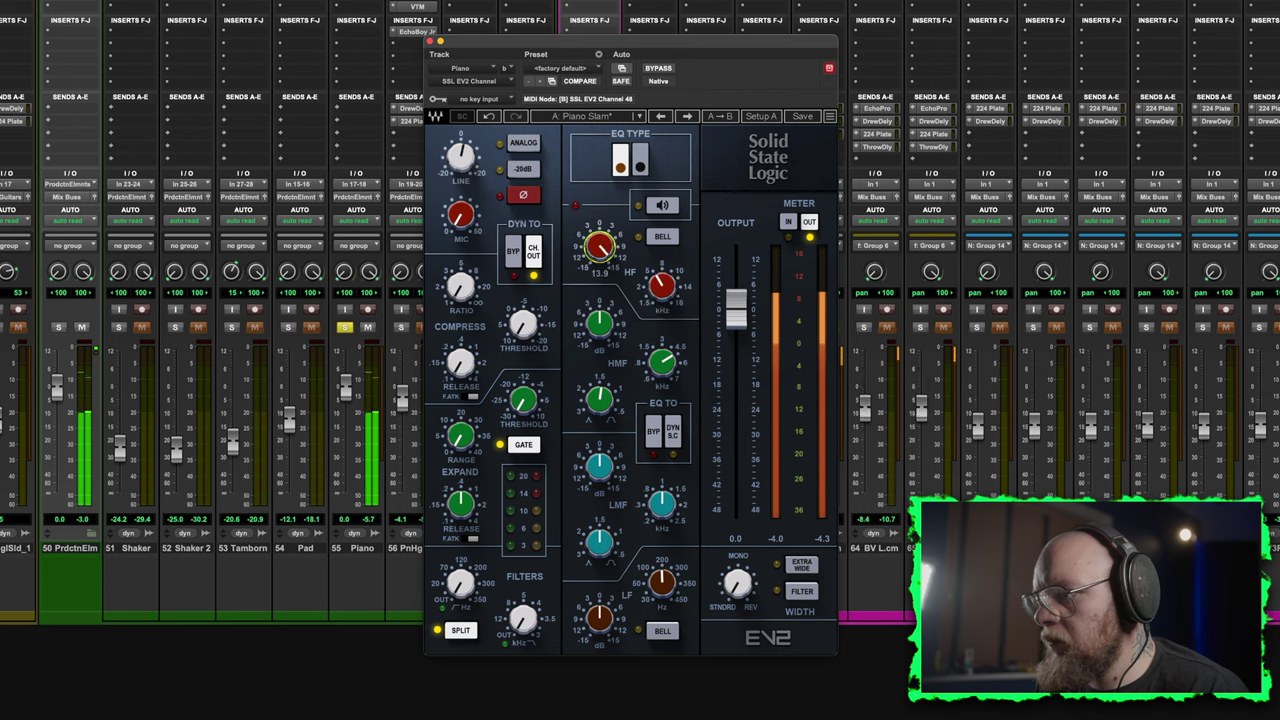
pyautogui.moveTo(599, 245); pyautogui.dragTo(599, 251)
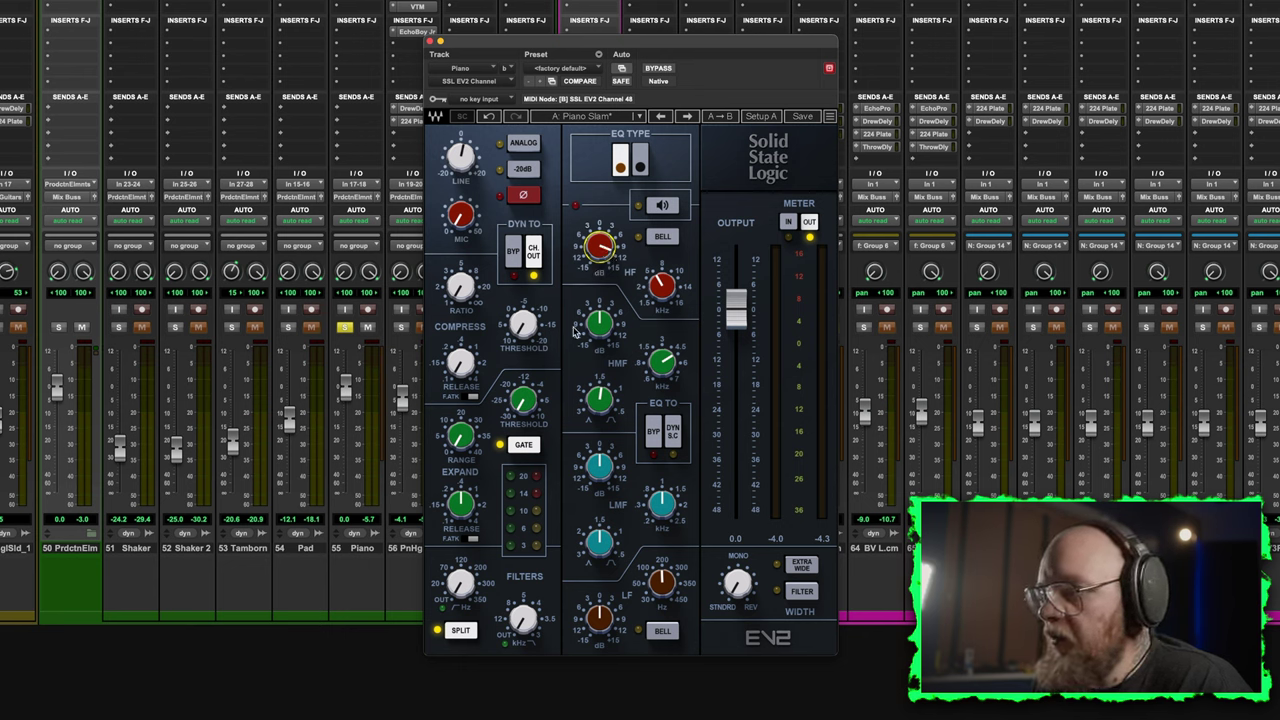
pyautogui.moveTo(601, 250)
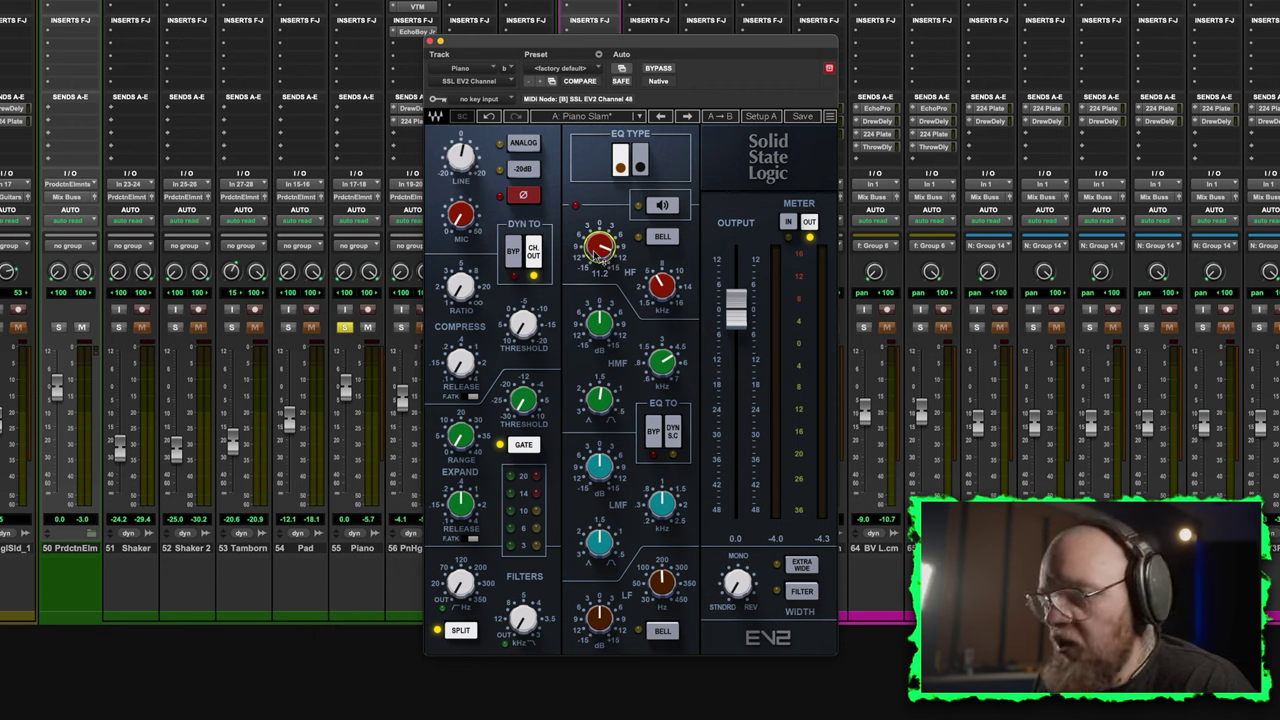
pyautogui.press('space')
pyautogui.scroll(4, 595, 245)
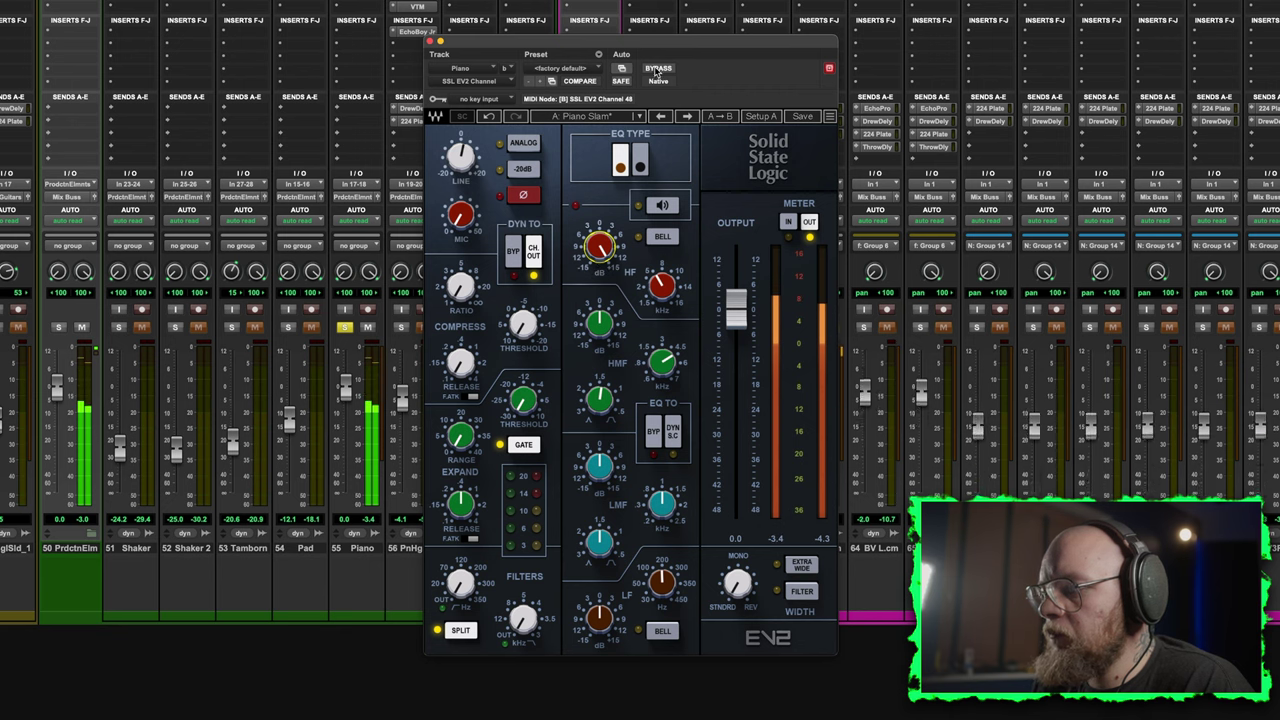
pyautogui.click(655, 71)
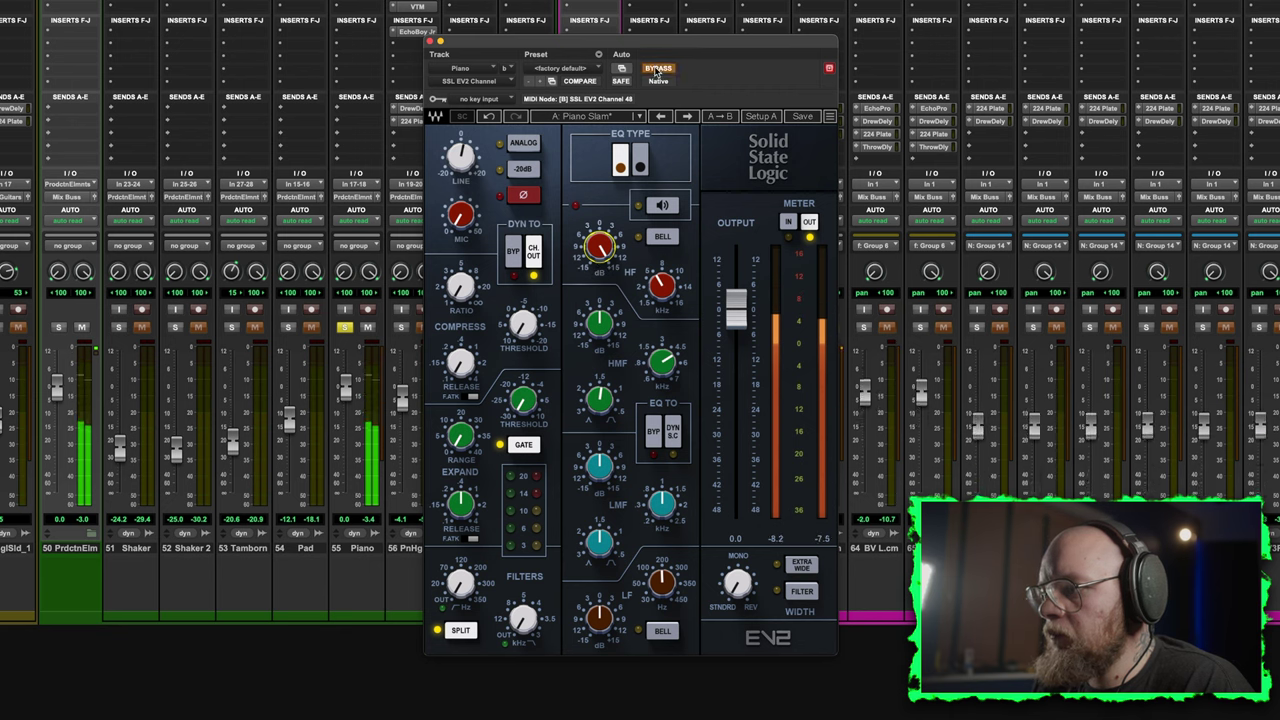
pyautogui.click(656, 69)
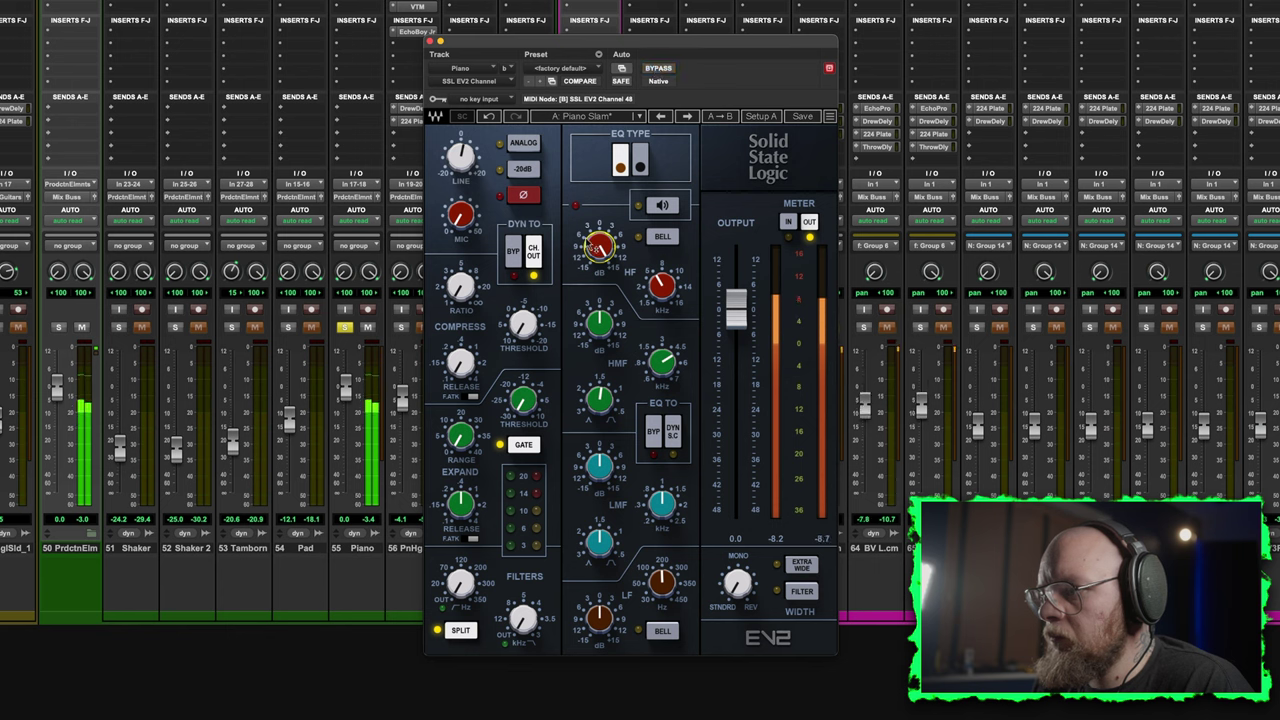
pyautogui.moveTo(599, 247); pyautogui.dragTo(599, 236)
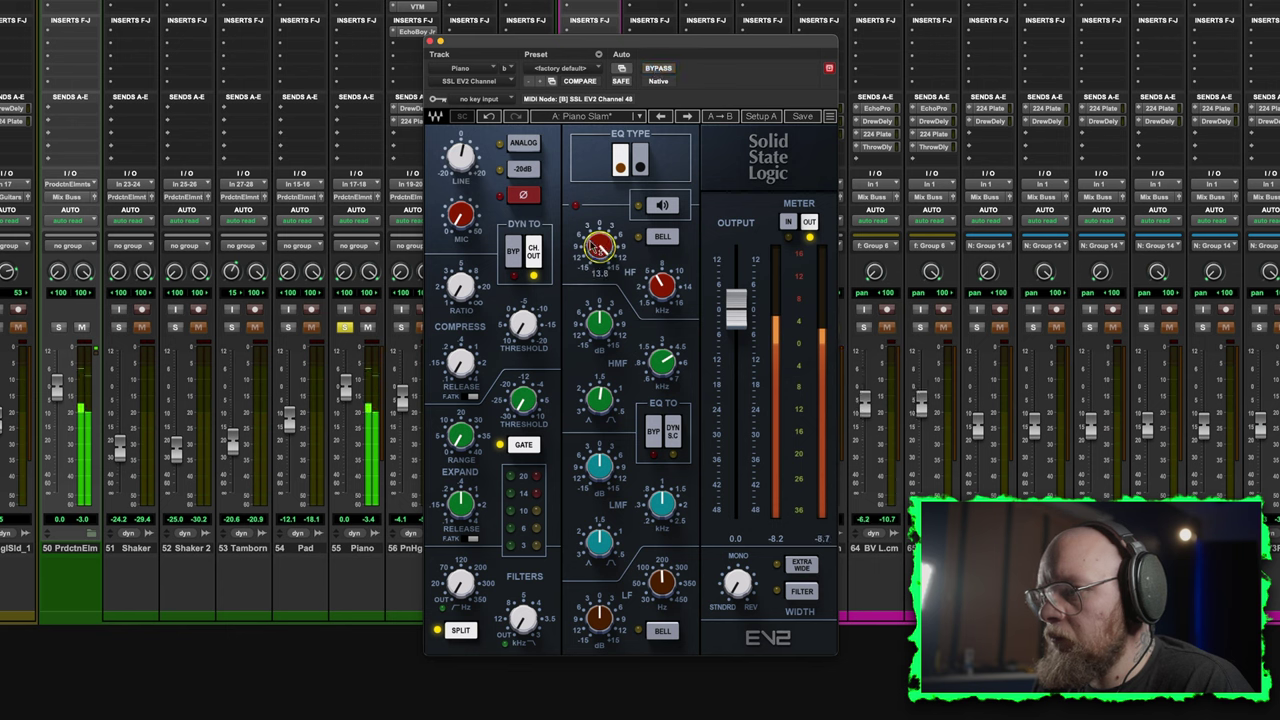
pyautogui.press('space')
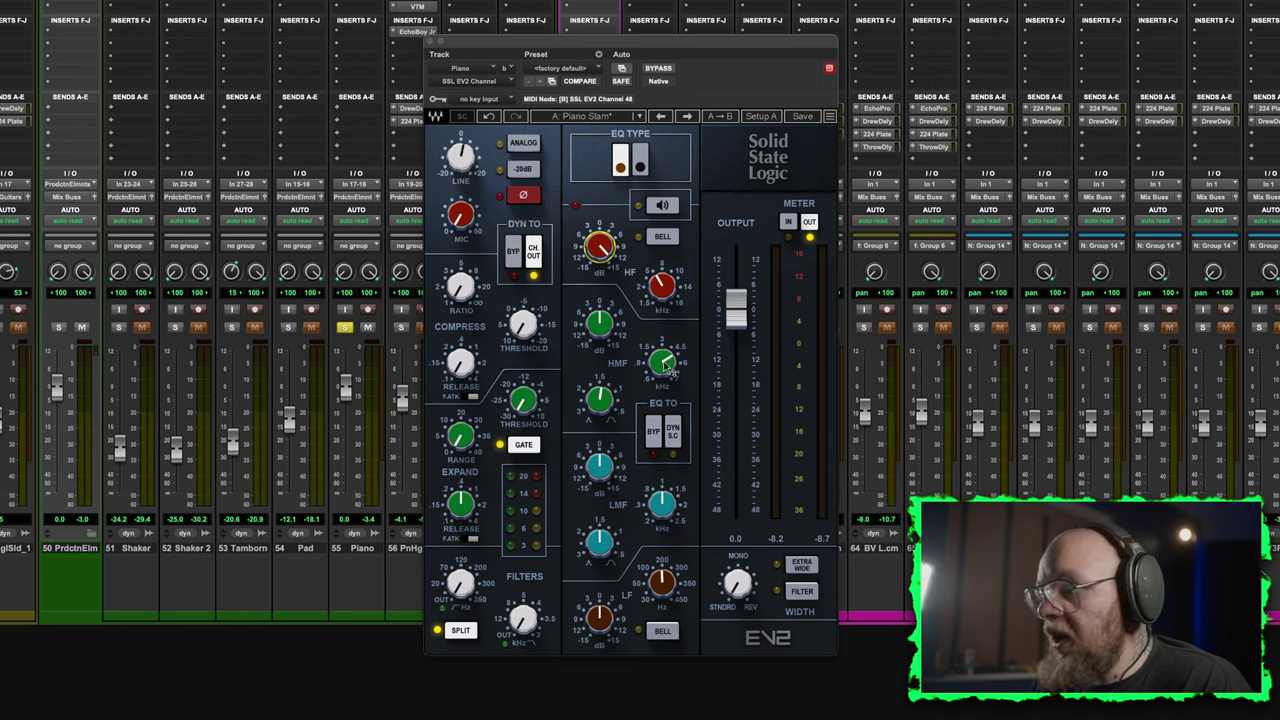
# Set the high-mid band's frequency to 1.5 kHz and boost it about 3 dB while the piano plays.
pyautogui.moveTo(659, 365); pyautogui.dragTo(661, 367)
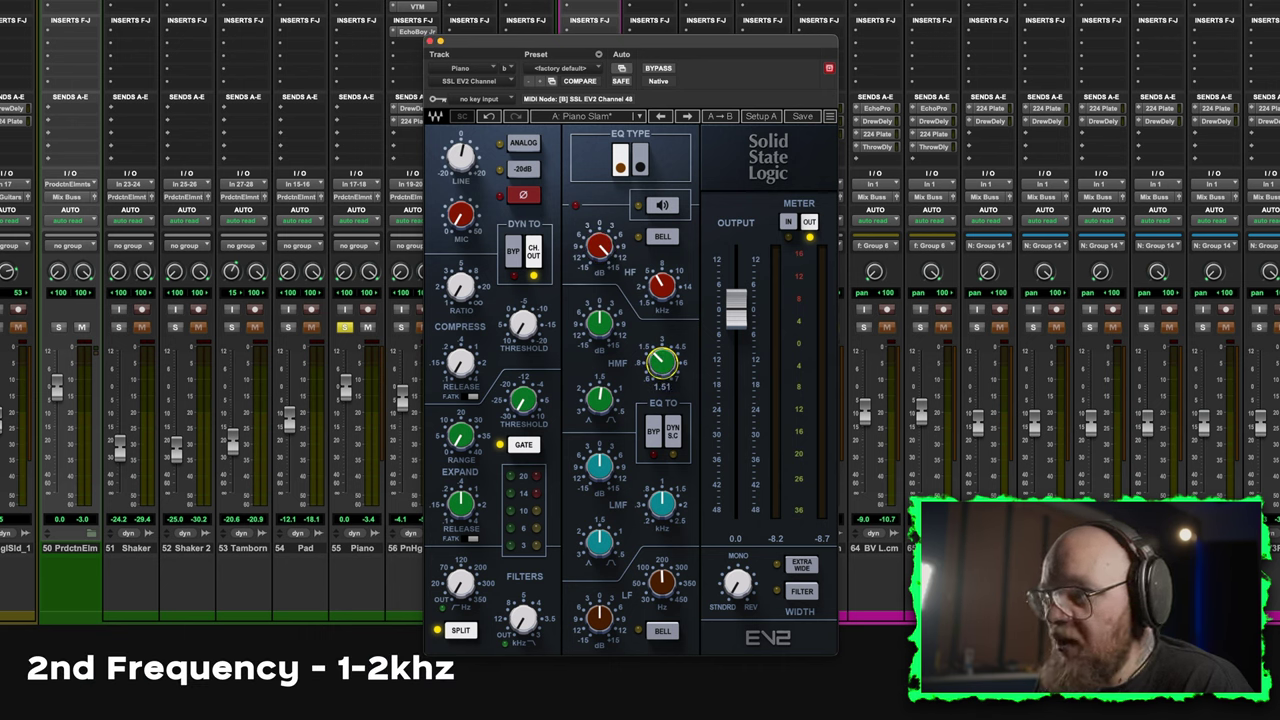
pyautogui.moveTo(662, 369); pyautogui.dragTo(662, 367)
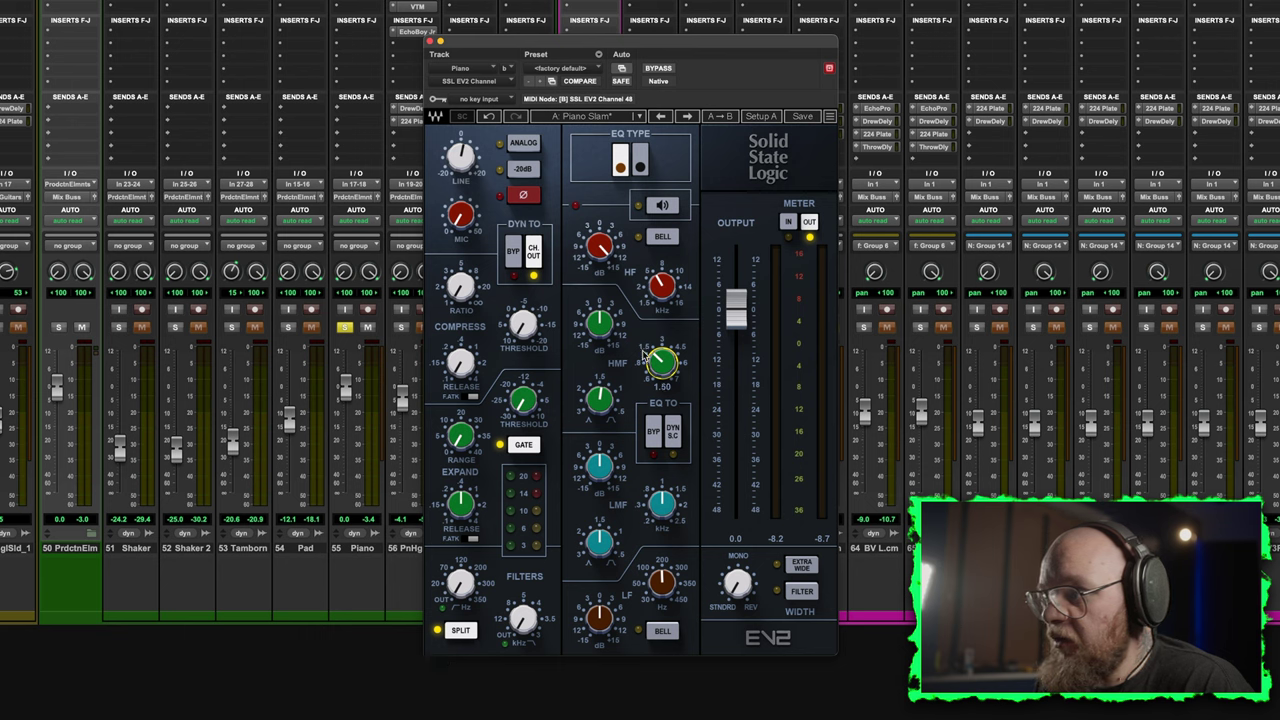
pyautogui.press('space')
pyautogui.moveTo(596, 323); pyautogui.dragTo(598, 316)
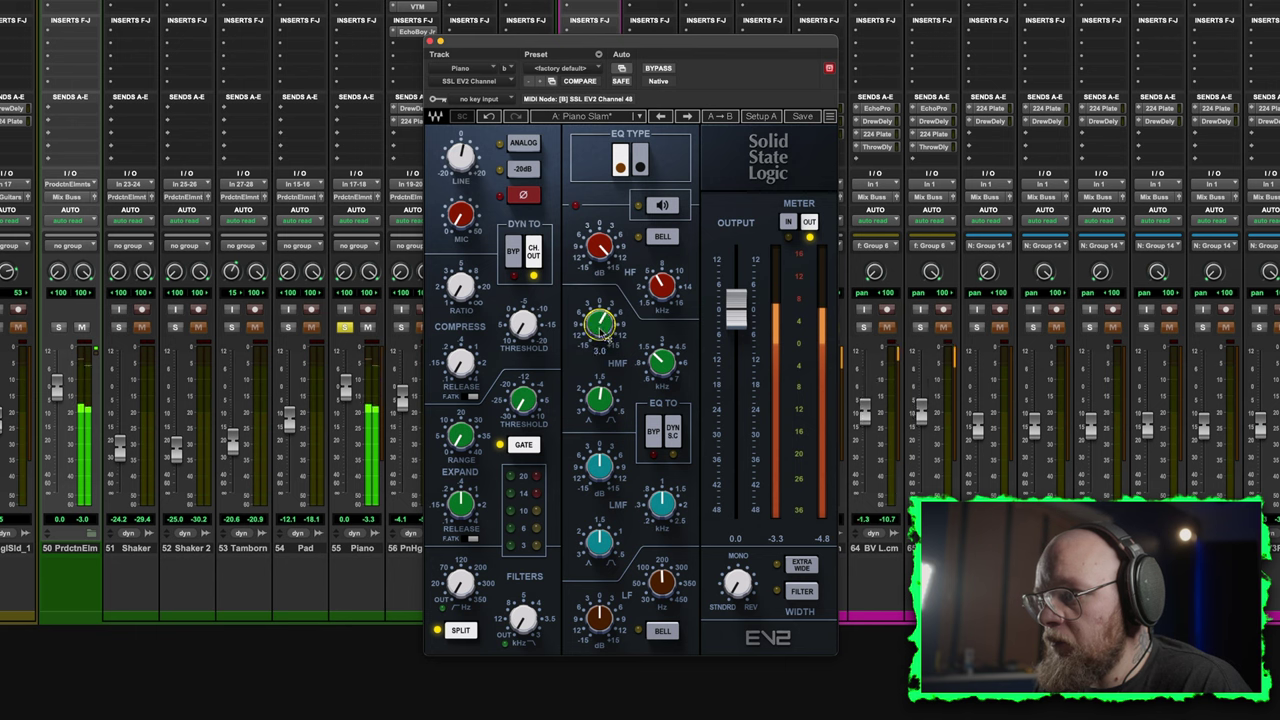
pyautogui.moveTo(599, 323)
pyautogui.mouseDown()
pyautogui.moveTo(599, 386)
pyautogui.moveTo(598, 333)
pyautogui.mouseUp()
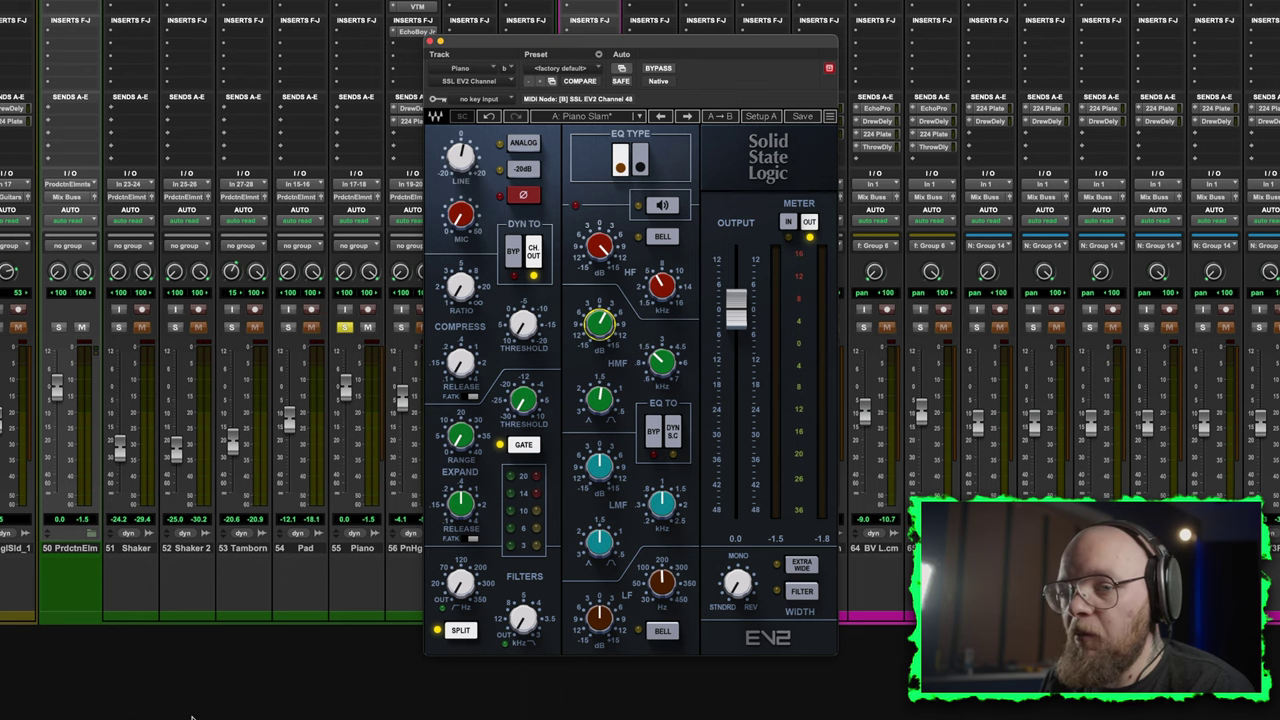
# Set the low-frequency band to about 119 Hz and boost it about 3.9 dB while the piano plays.
pyautogui.moveTo(577, 49); pyautogui.dragTo(375, 94)
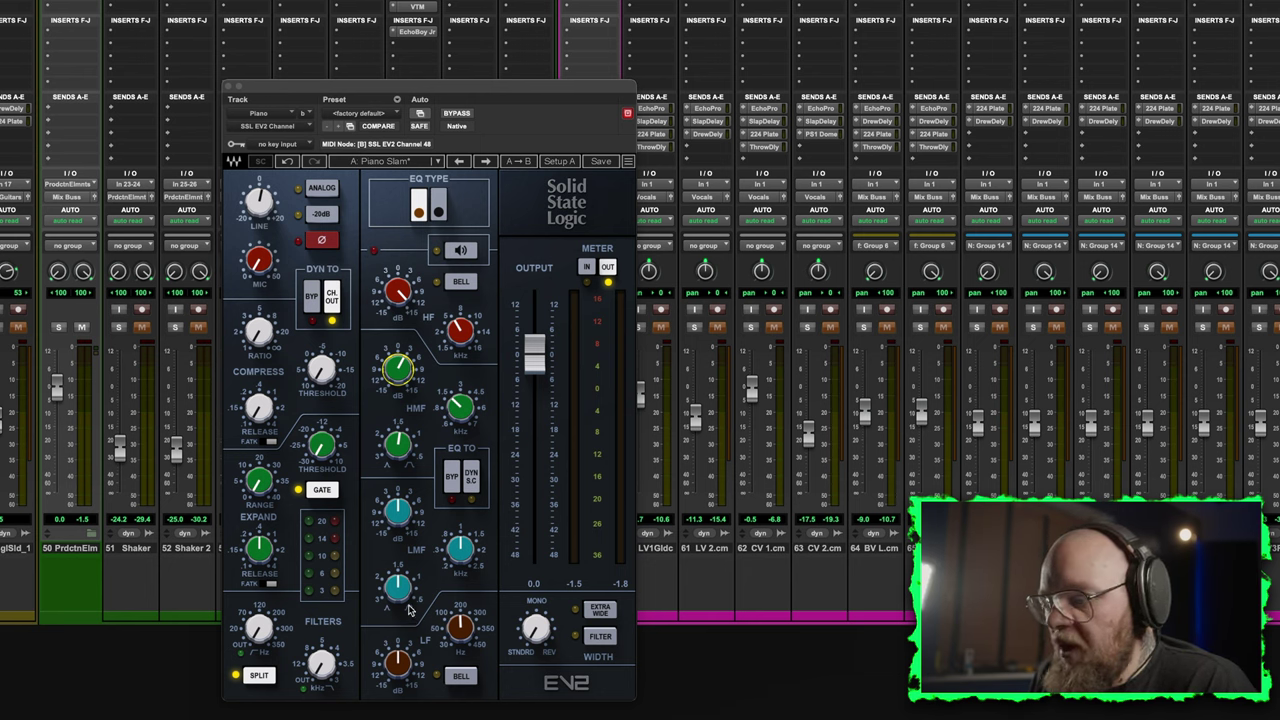
pyautogui.moveTo(404, 597)
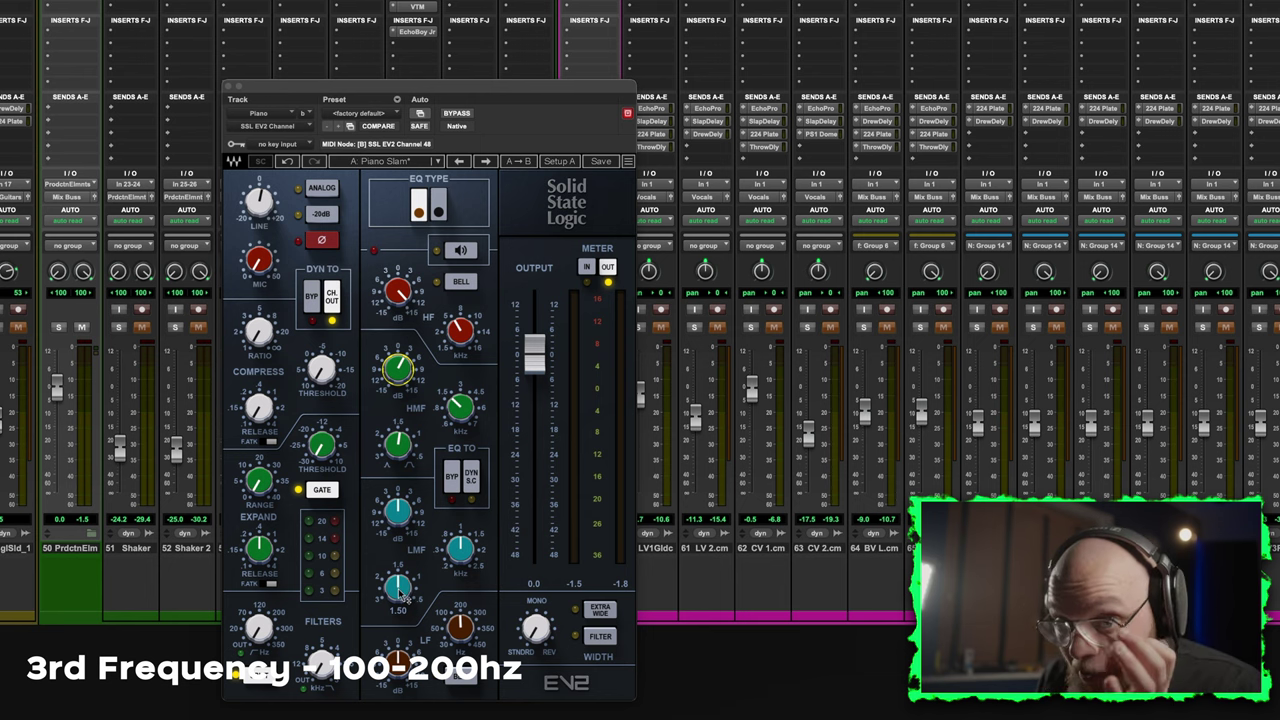
pyautogui.moveTo(404, 663)
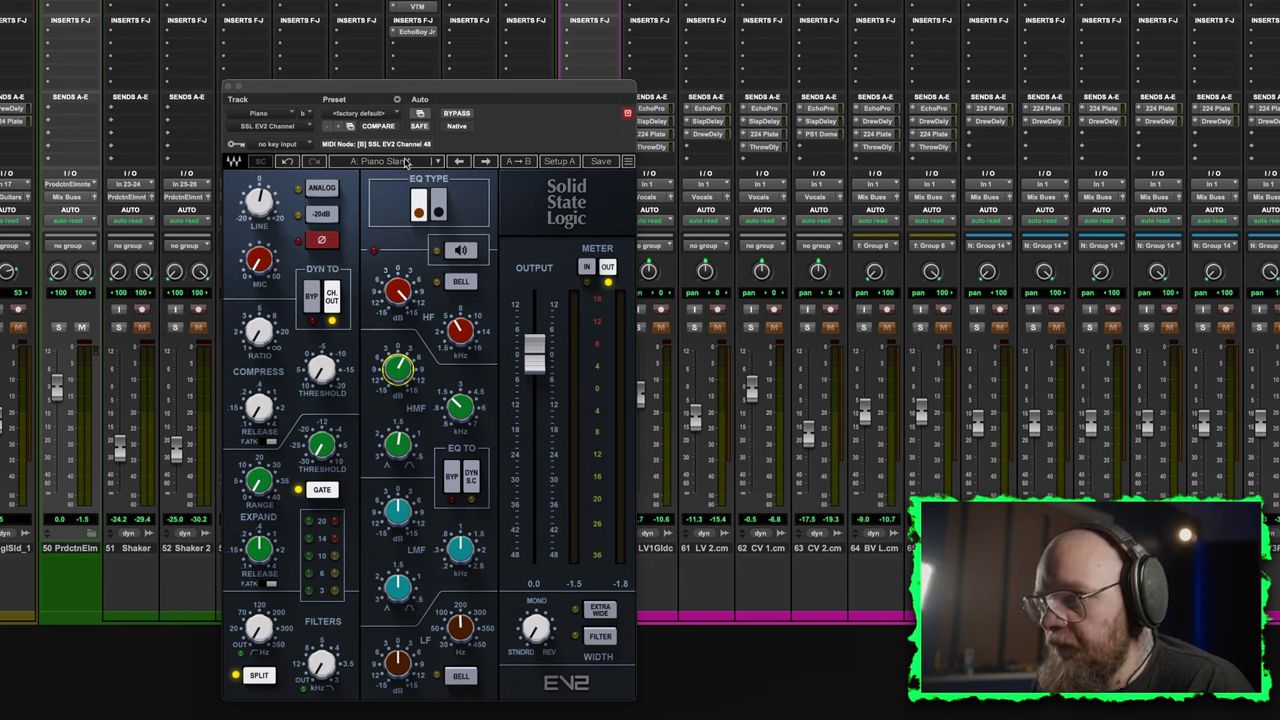
pyautogui.press('space')
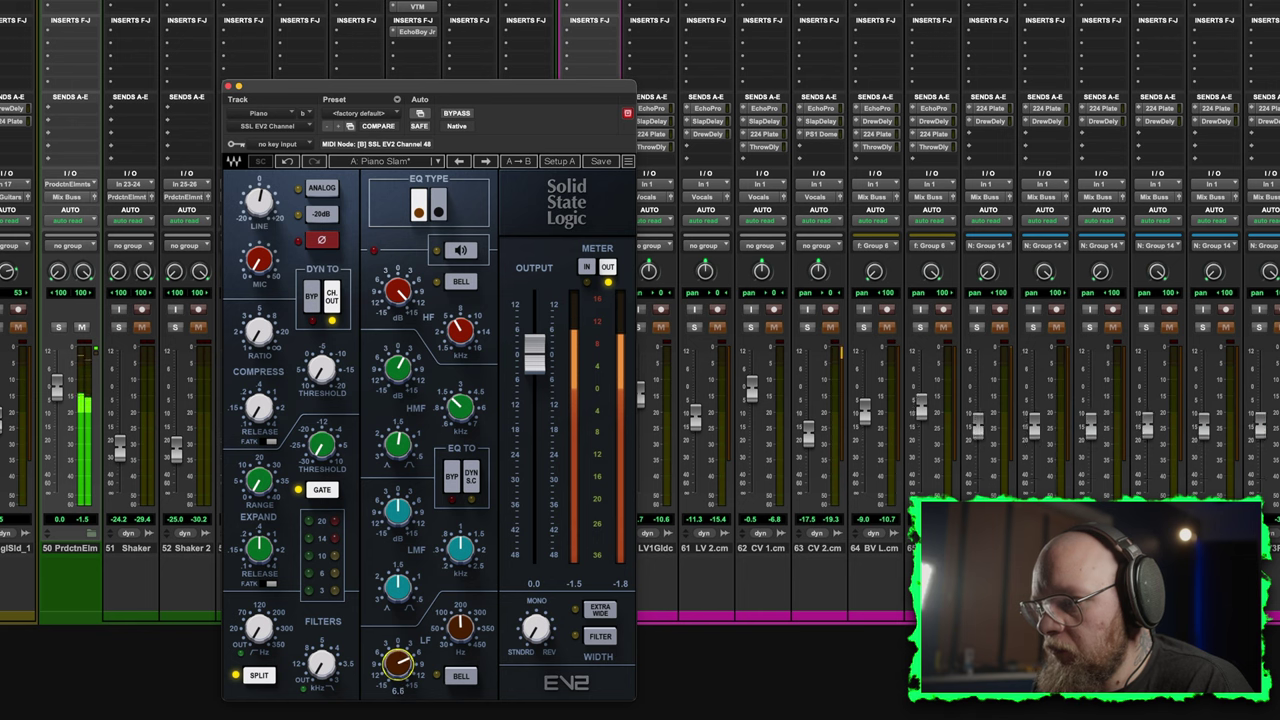
pyautogui.moveTo(459, 626)
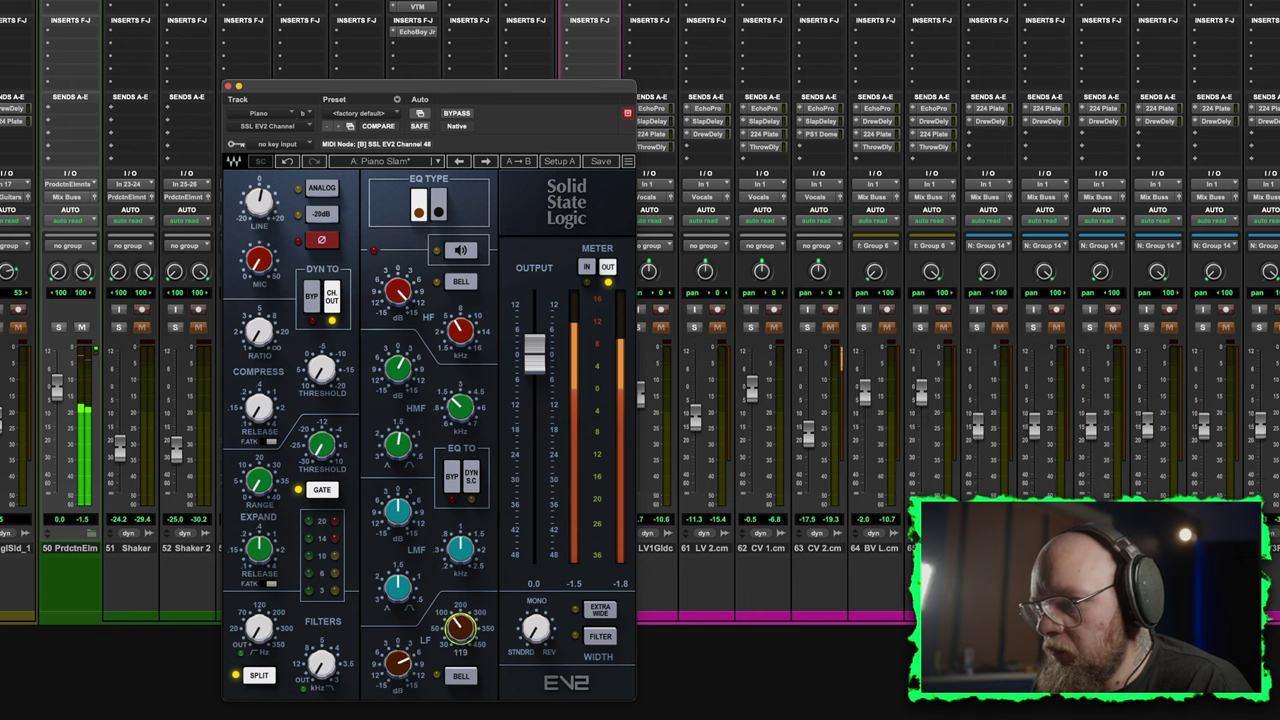
pyautogui.moveTo(459, 626); pyautogui.dragTo(459, 634)
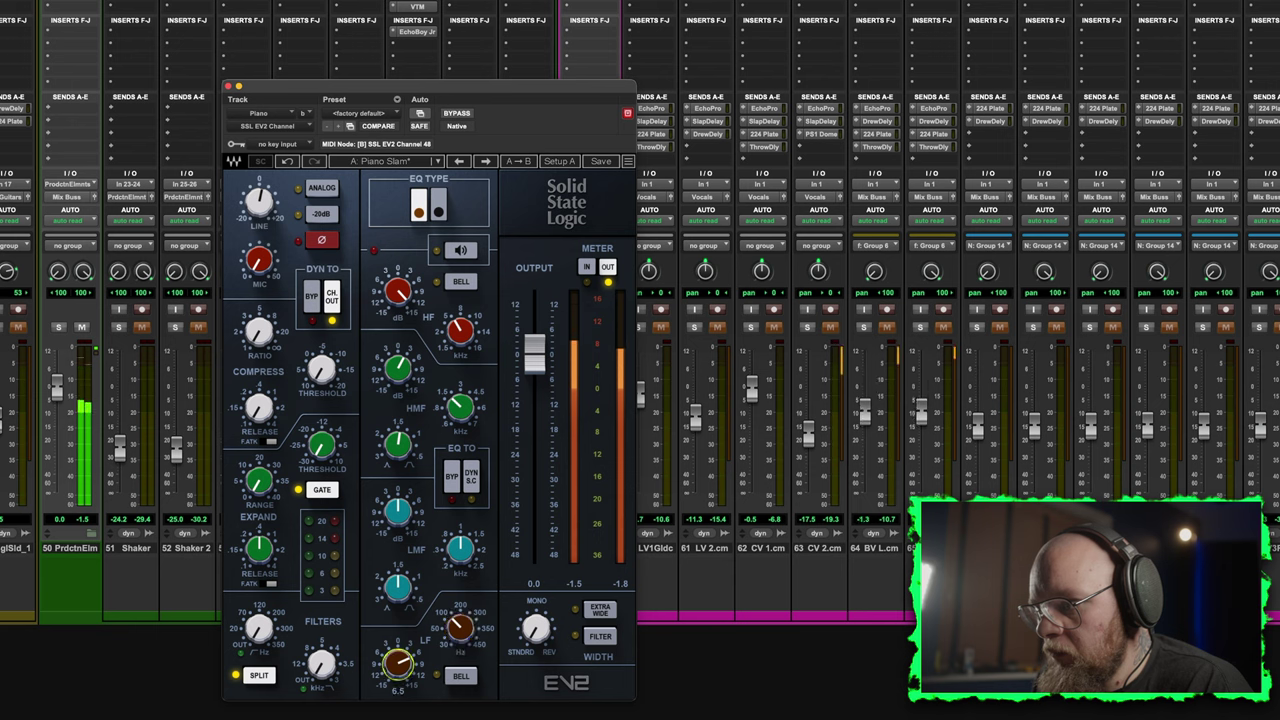
pyautogui.moveTo(398, 664)
pyautogui.mouseDown()
pyautogui.moveTo(398, 712)
pyautogui.moveTo(398, 656)
pyautogui.mouseUp()
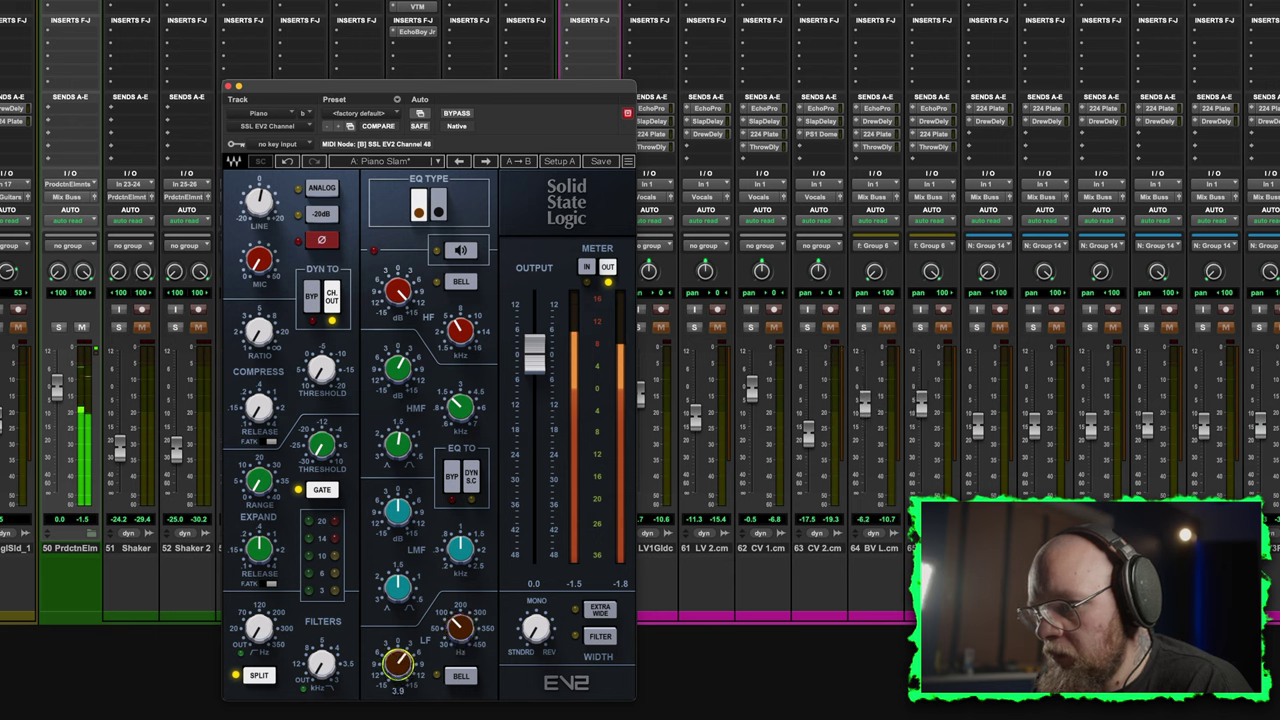
# Move the plugin window off the Piano channel and unsolo the piano to hear it in the full mix.
pyautogui.moveTo(648, 84); pyautogui.dragTo(280, 69)
pyautogui.click(344, 327)
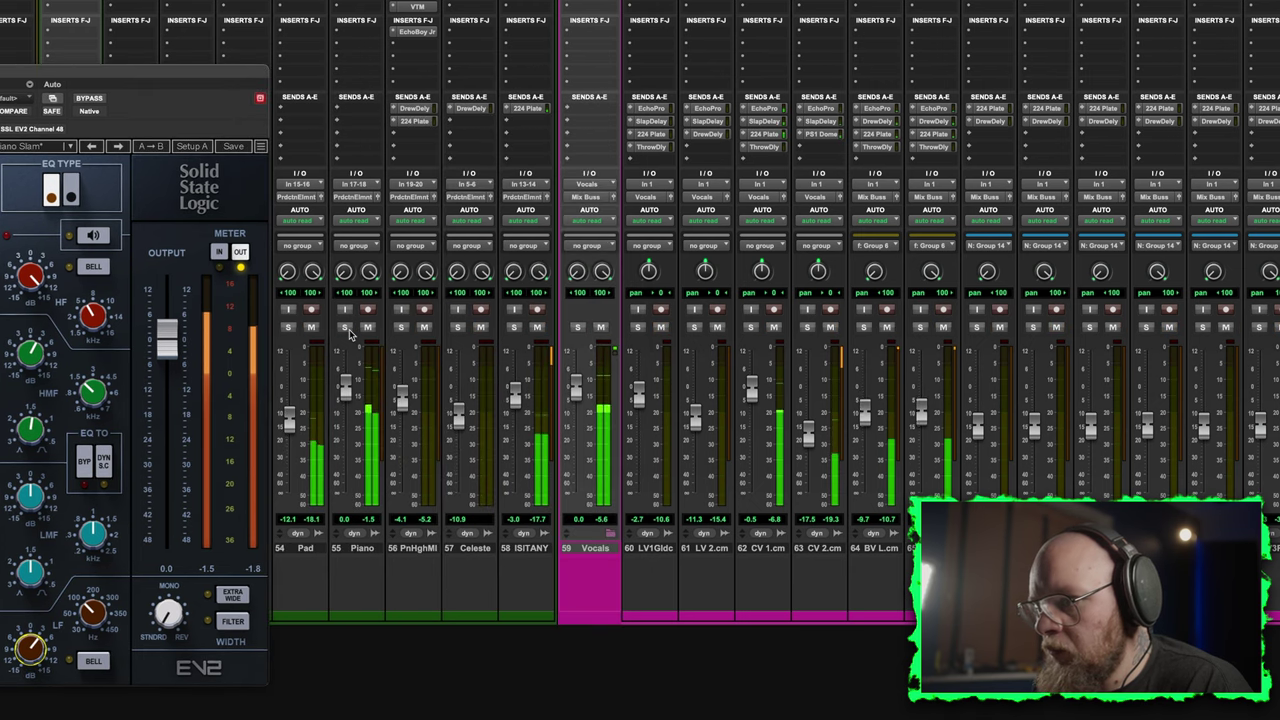
pyautogui.click(29, 655)
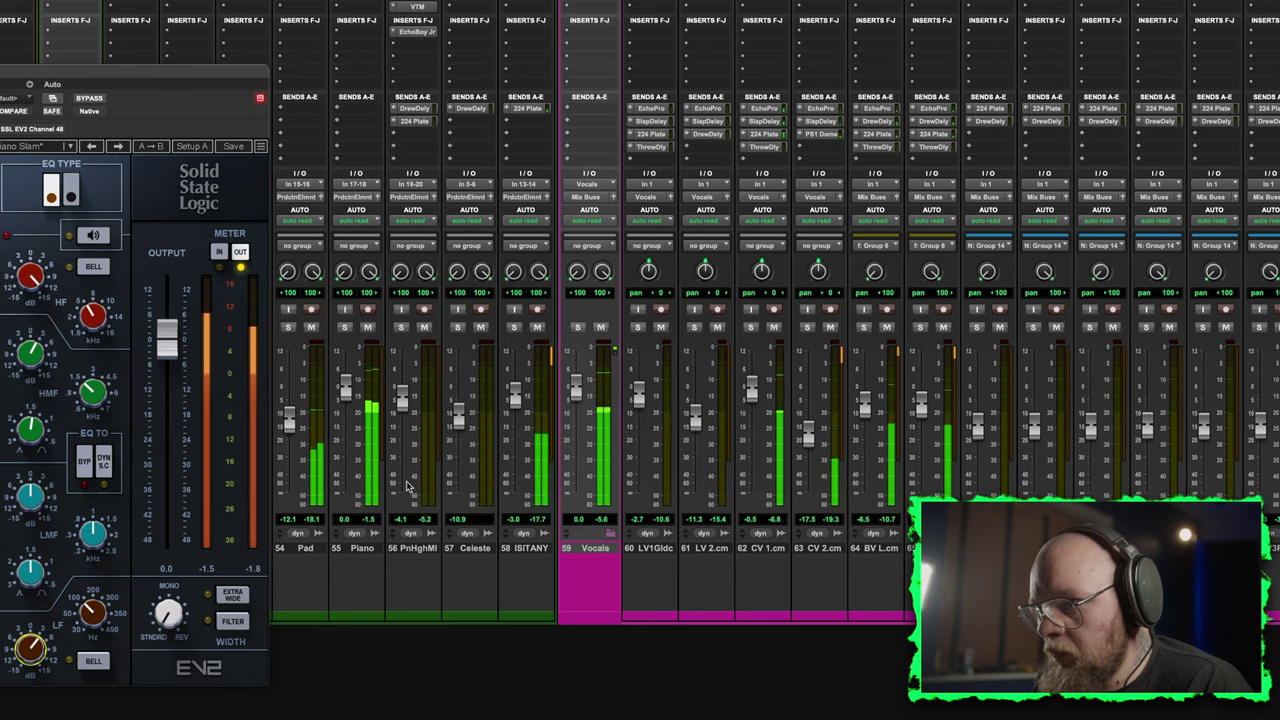
# Solo the Piano track and bring the whole SSL EV2 plugin window into view over the mixer.
pyautogui.click(345, 327)
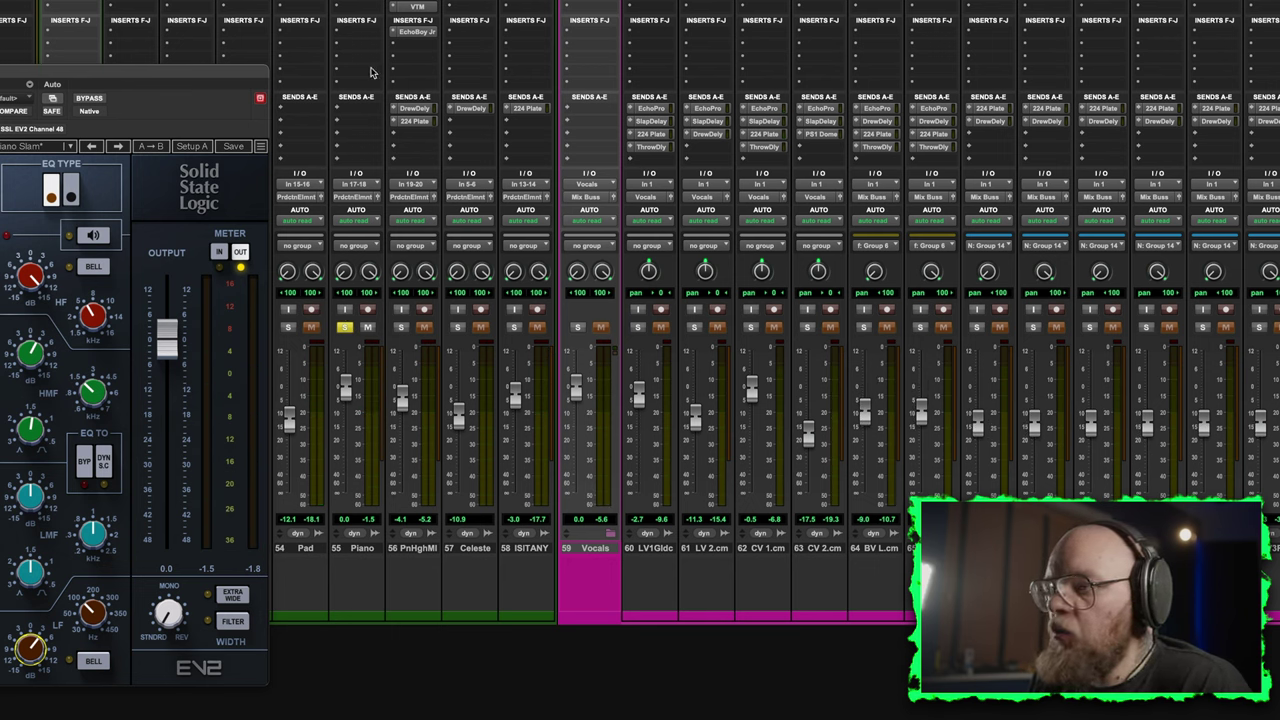
pyautogui.moveTo(249, 73); pyautogui.dragTo(856, 78)
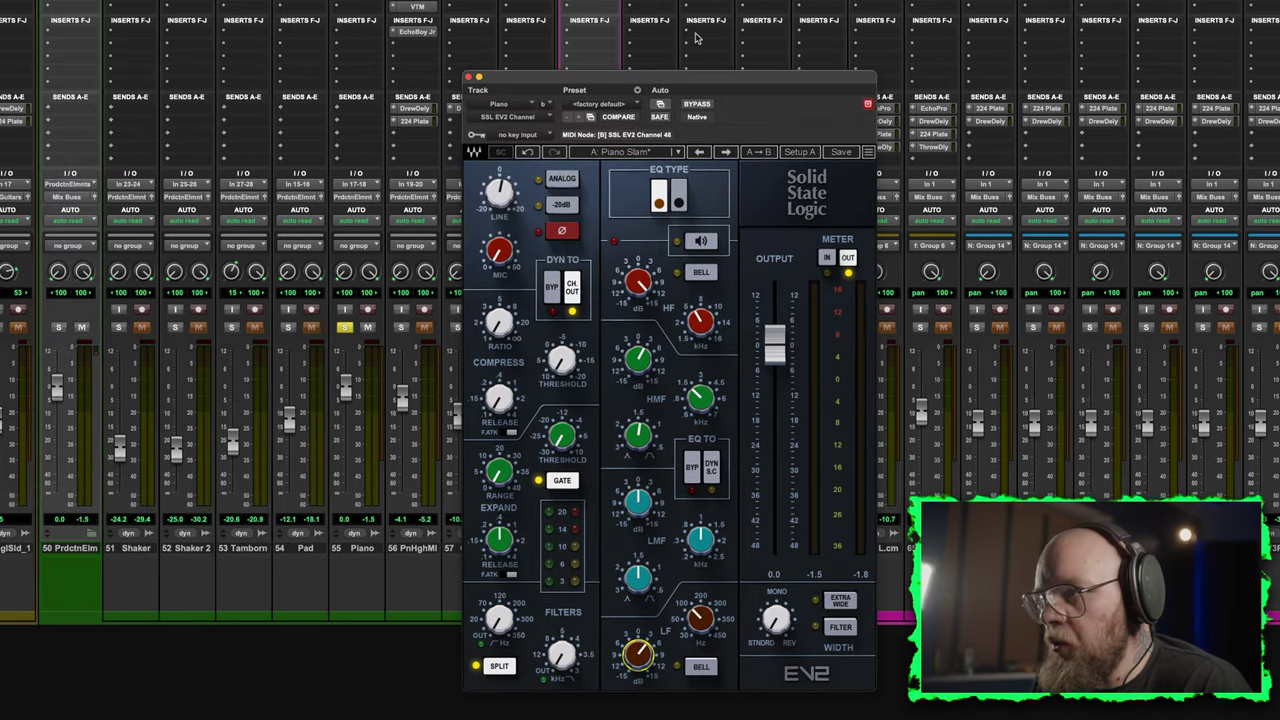
pyautogui.moveTo(722, 84); pyautogui.dragTo(688, 63)
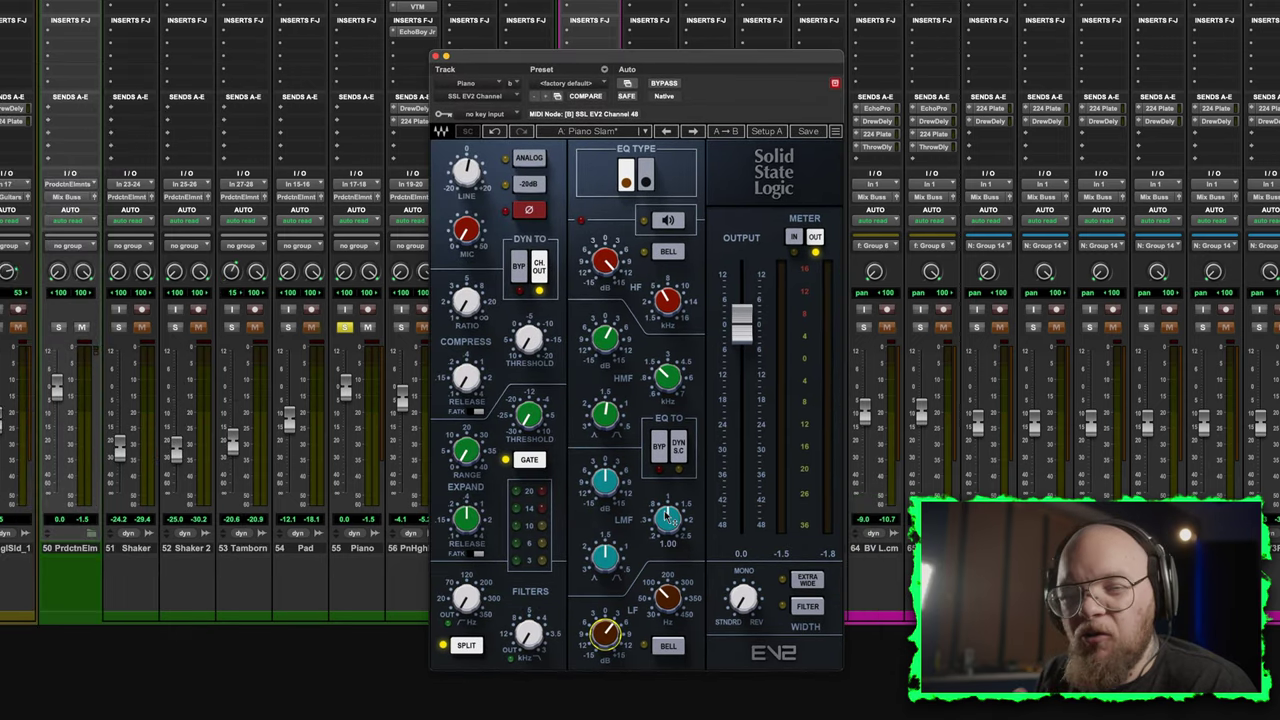
# Adjust the low-mid band's Q, boost it about 6.2 dB and sweep its frequency around 0.45 kHz while the piano plays.
pyautogui.moveTo(668, 516); pyautogui.dragTo(668, 524)
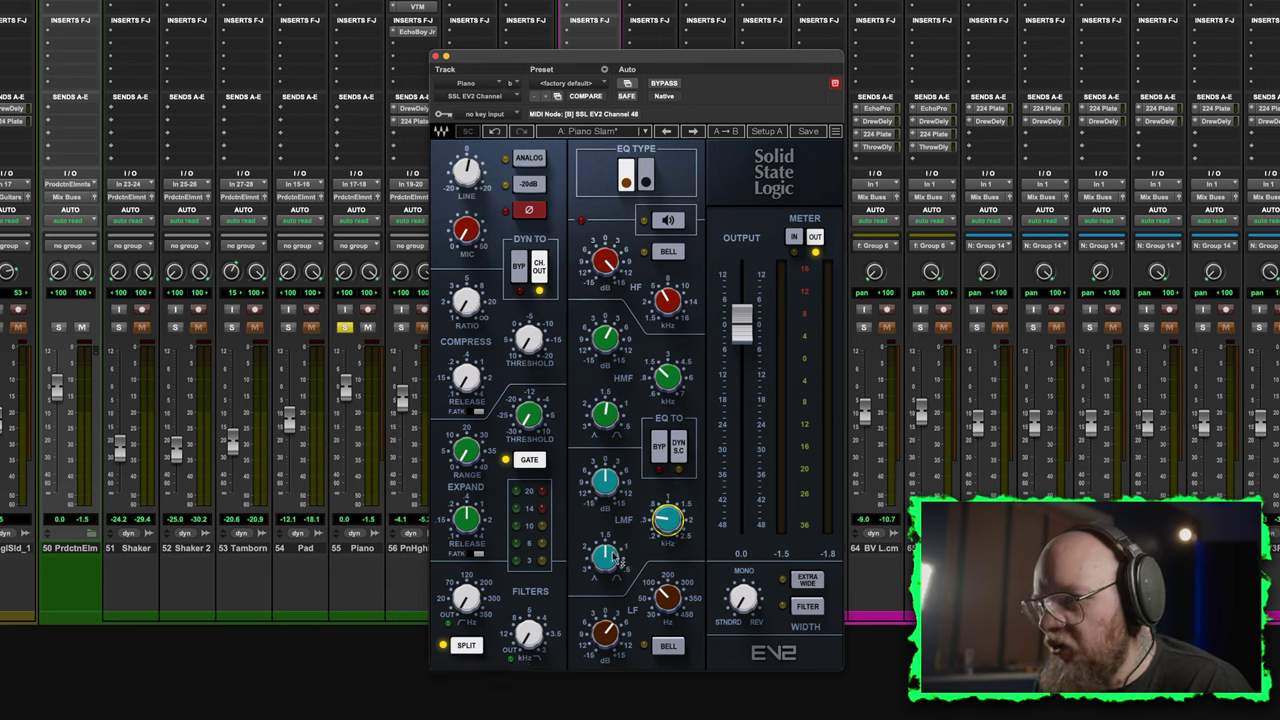
pyautogui.moveTo(605, 556); pyautogui.dragTo(606, 557)
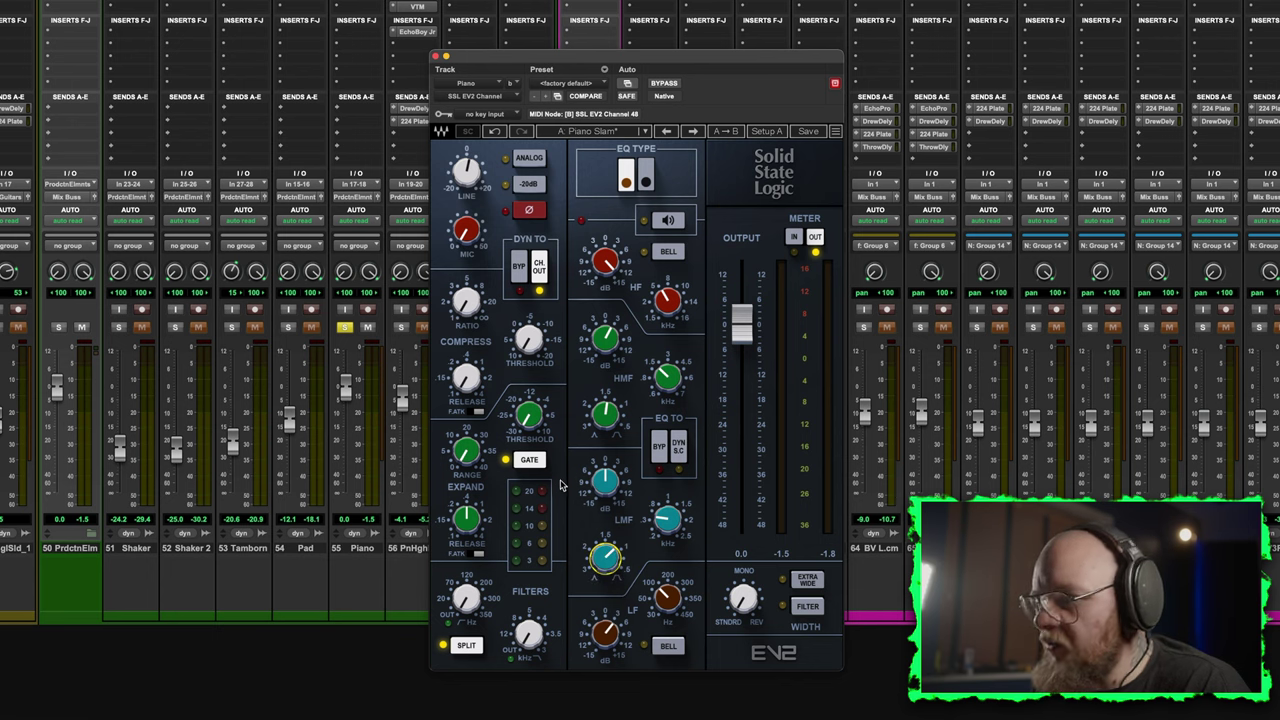
pyautogui.moveTo(605, 482); pyautogui.dragTo(605, 474)
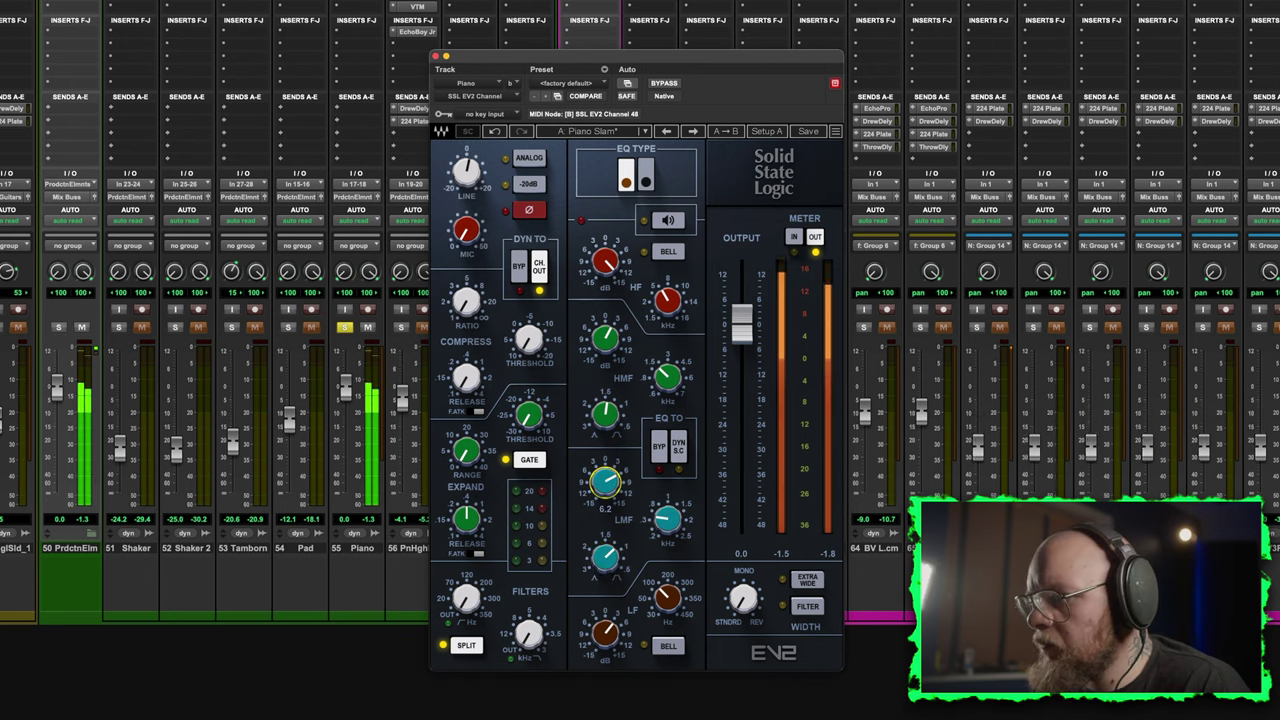
pyautogui.moveTo(667, 517); pyautogui.dragTo(667, 513)
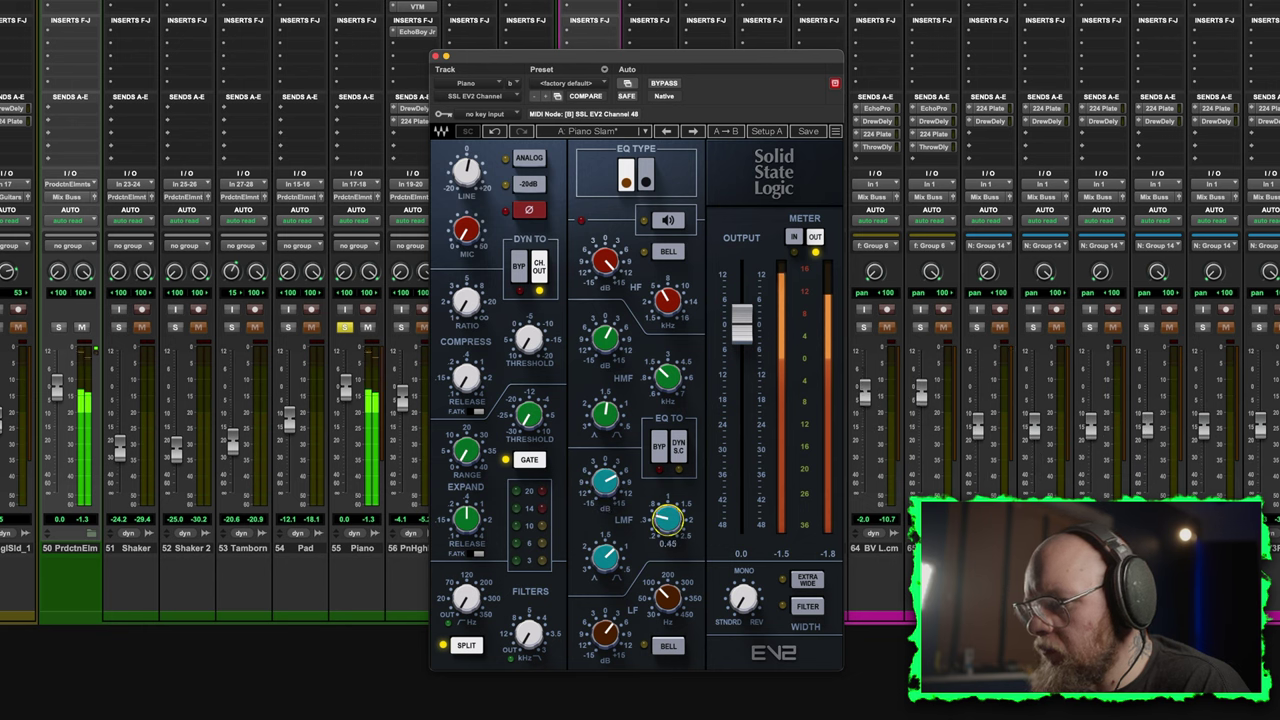
pyautogui.moveTo(667, 517); pyautogui.dragTo(667, 514)
# Cut the low-mid band by about 3.3 dB while the piano plays in the full mix.
pyautogui.moveTo(605, 482); pyautogui.dragTo(605, 492)
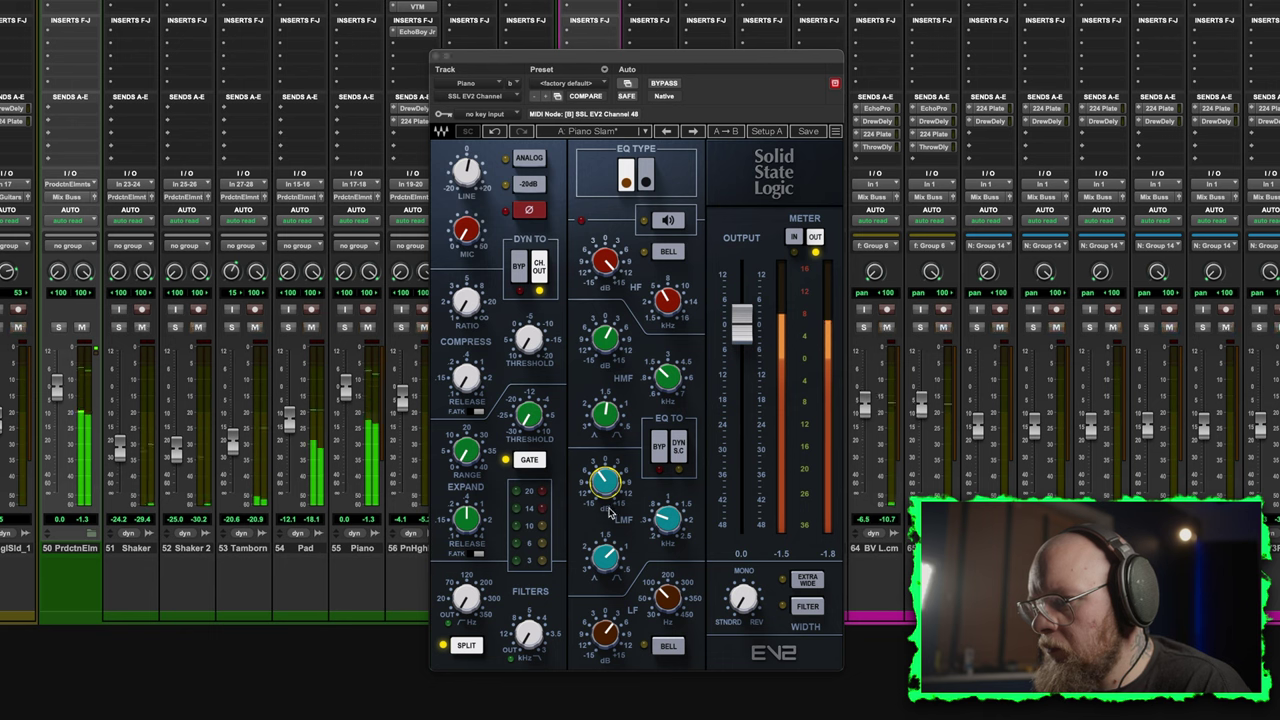
pyautogui.moveTo(606, 486)
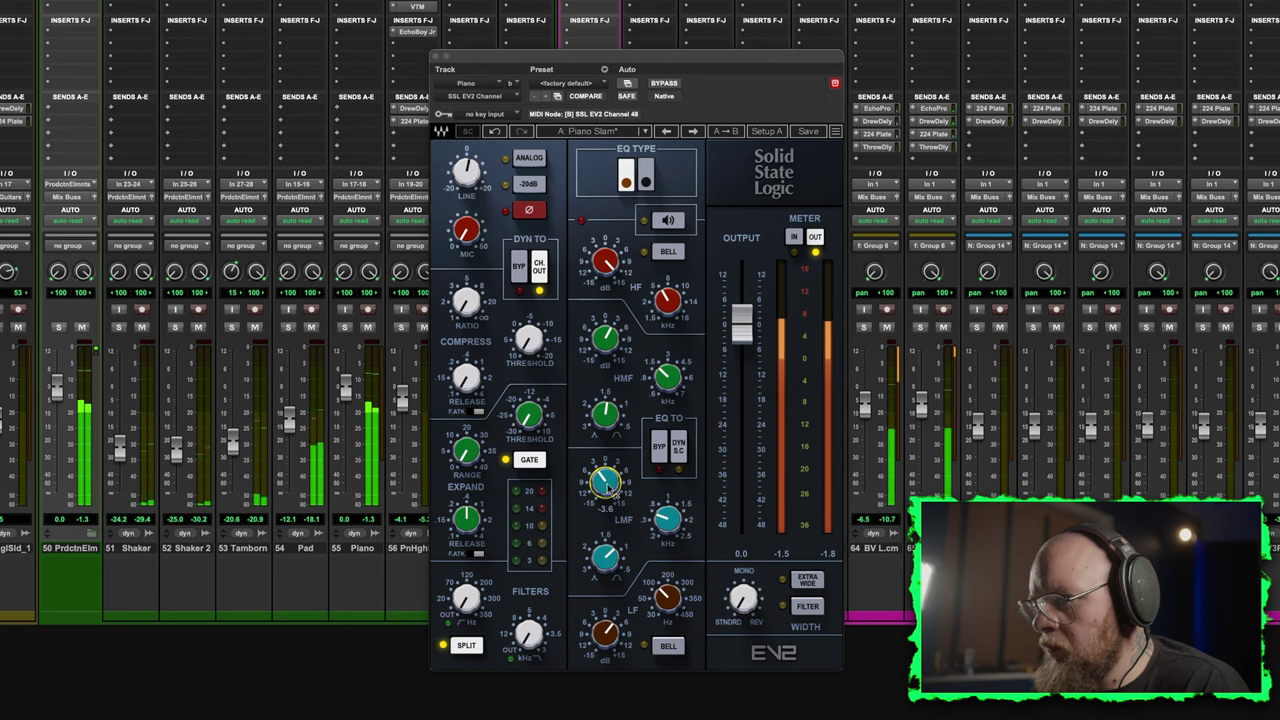
pyautogui.moveTo(606, 486); pyautogui.dragTo(606, 475)
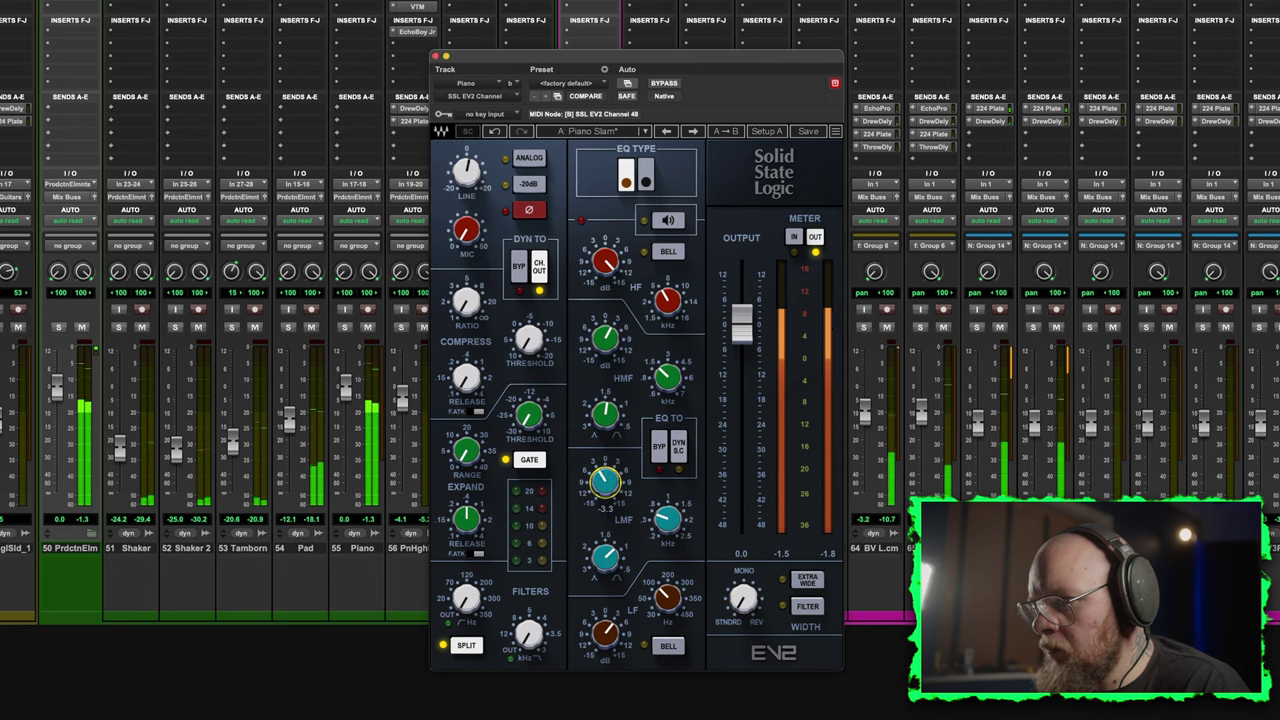
# Reset the soloed piano's low-mid Q to 1.50, find the frequency with a boost, then cut it and check the full mix.
pyautogui.click(344, 328)
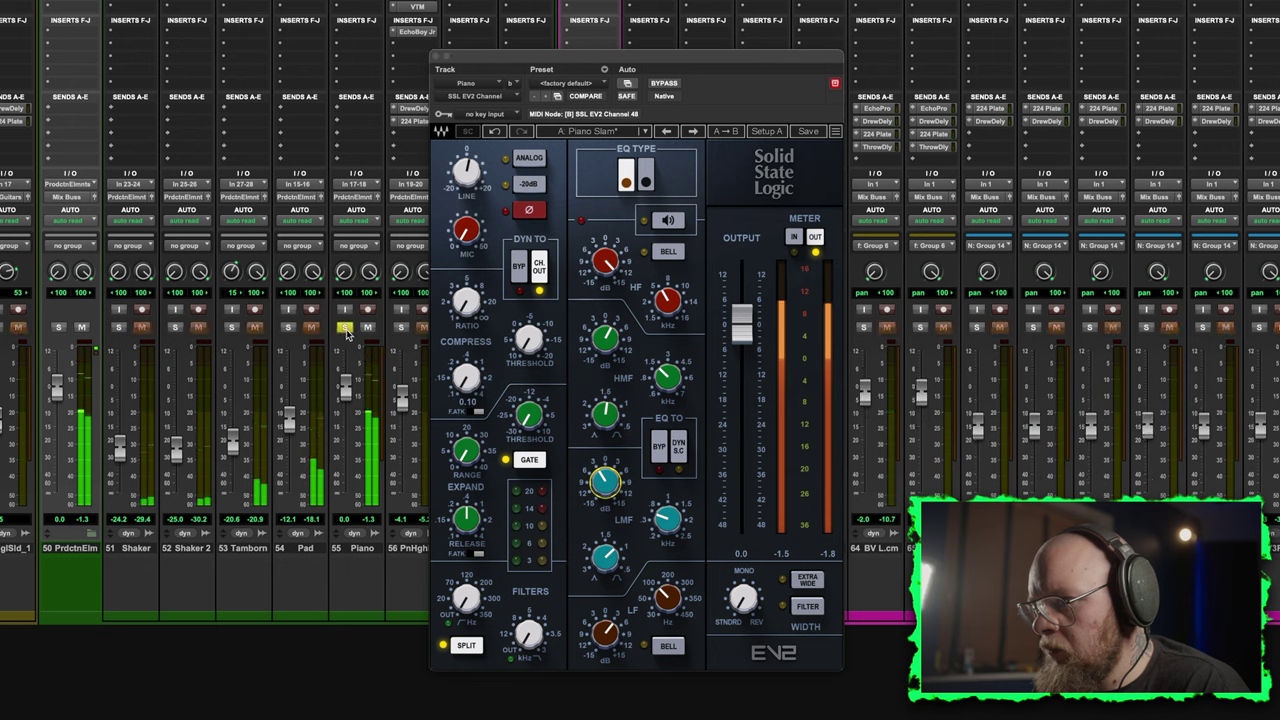
pyautogui.click(605, 484)
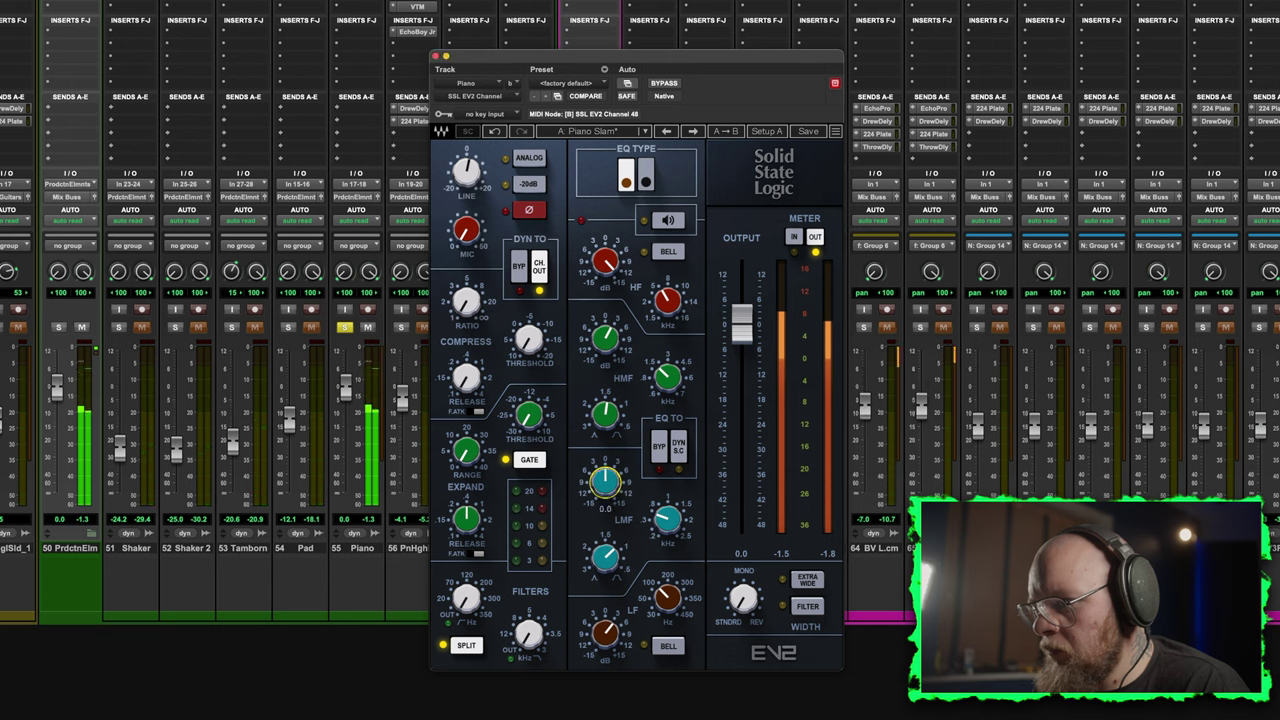
pyautogui.moveTo(605, 484); pyautogui.dragTo(605, 458)
pyautogui.click(605, 556)
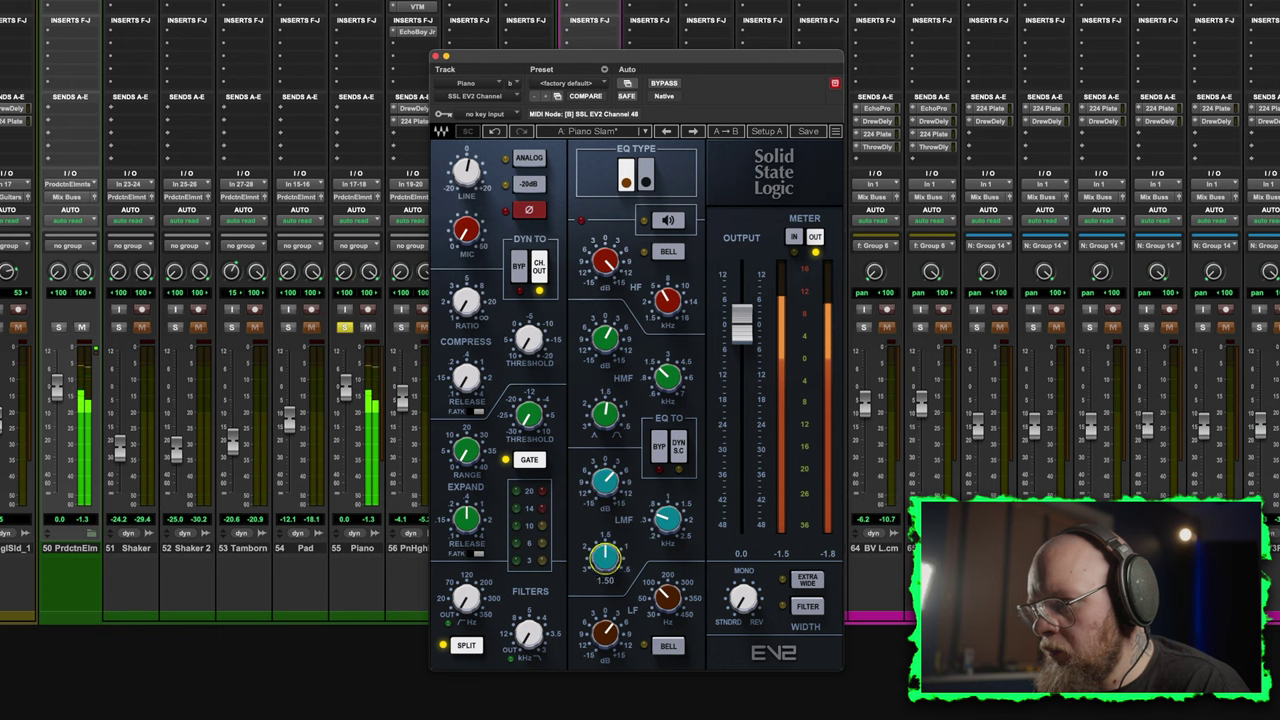
pyautogui.click(661, 522)
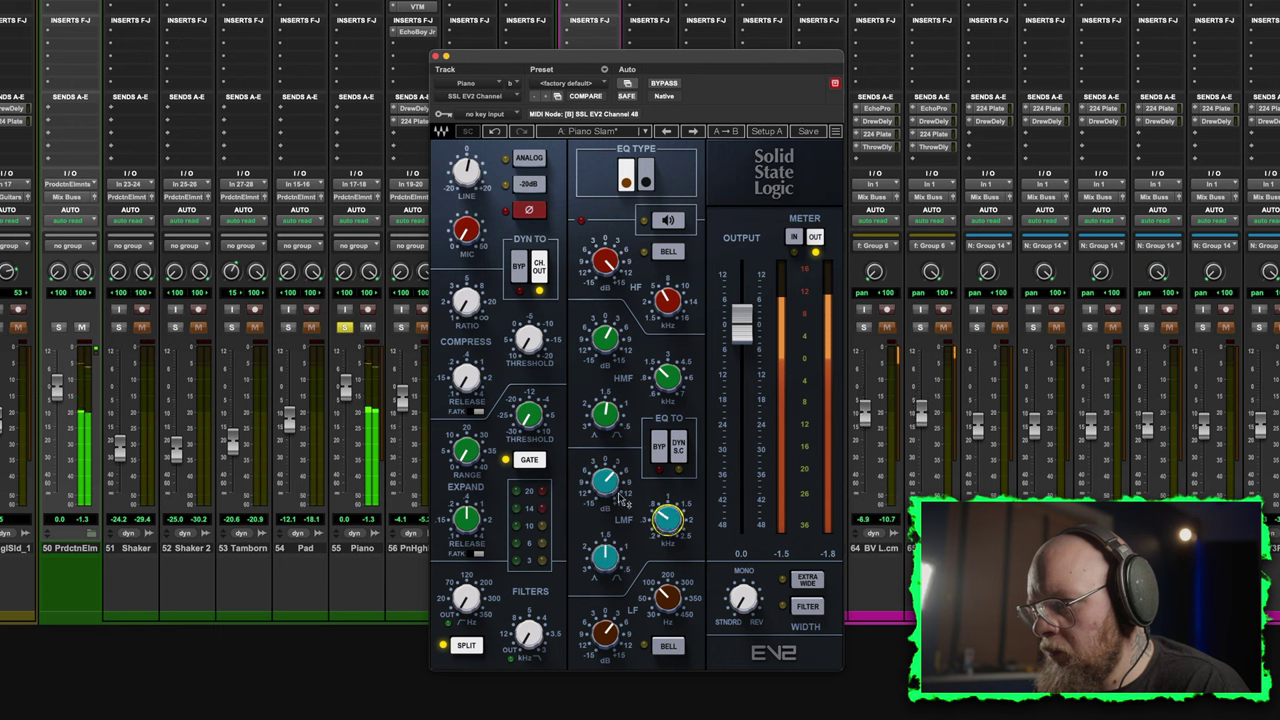
pyautogui.moveTo(605, 481); pyautogui.dragTo(664, 526)
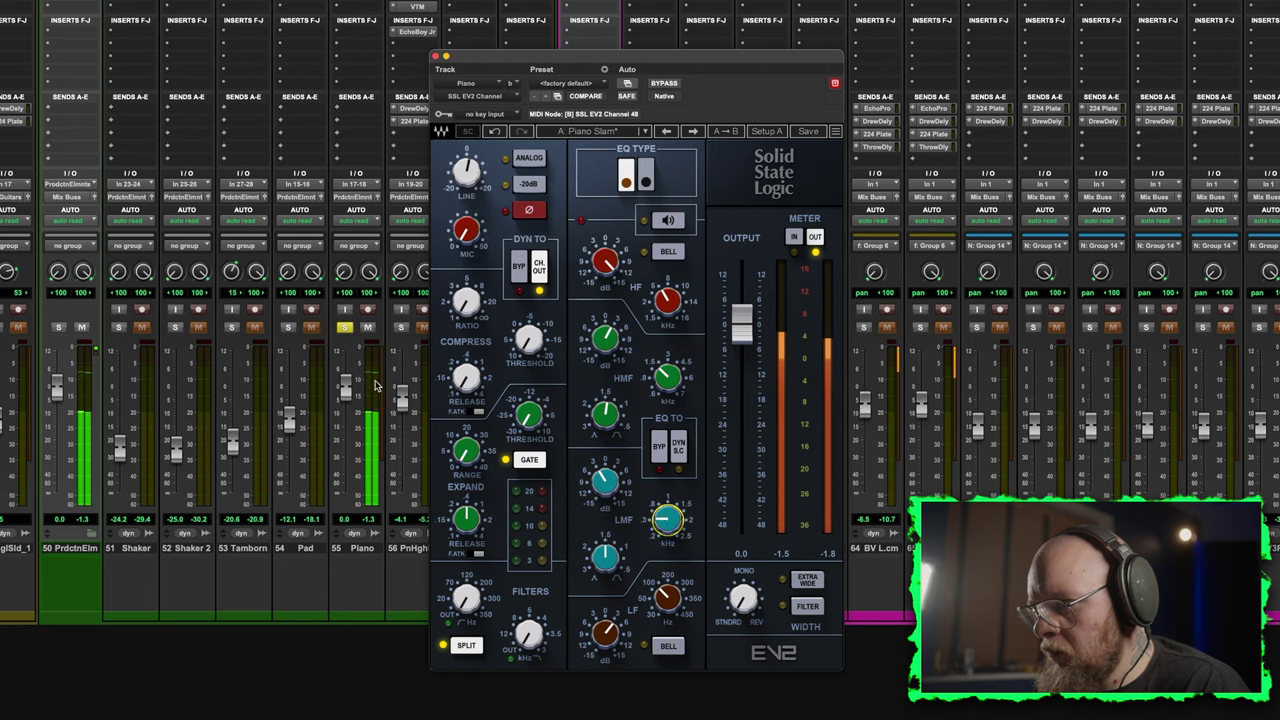
pyautogui.click(344, 331)
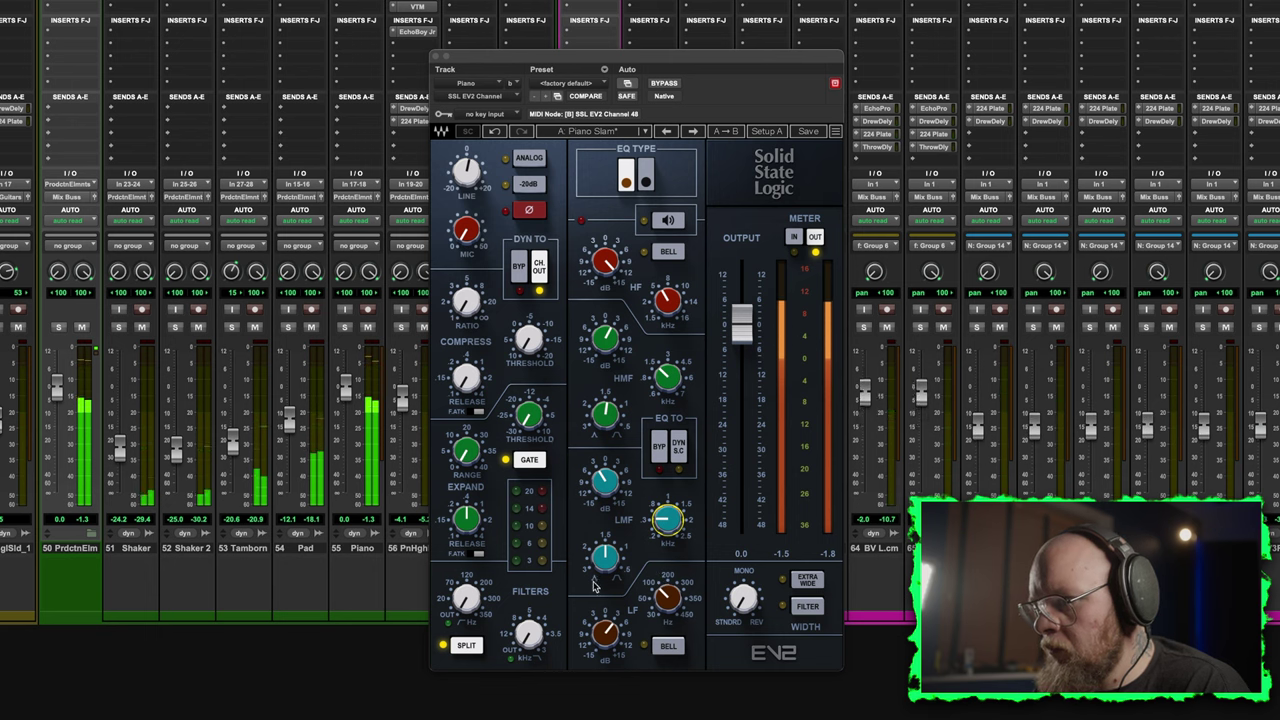
# Solo the piano, raise the compressor's ratio and set its threshold to about 0.1 while listening alone and in the mix.
pyautogui.click(344, 327)
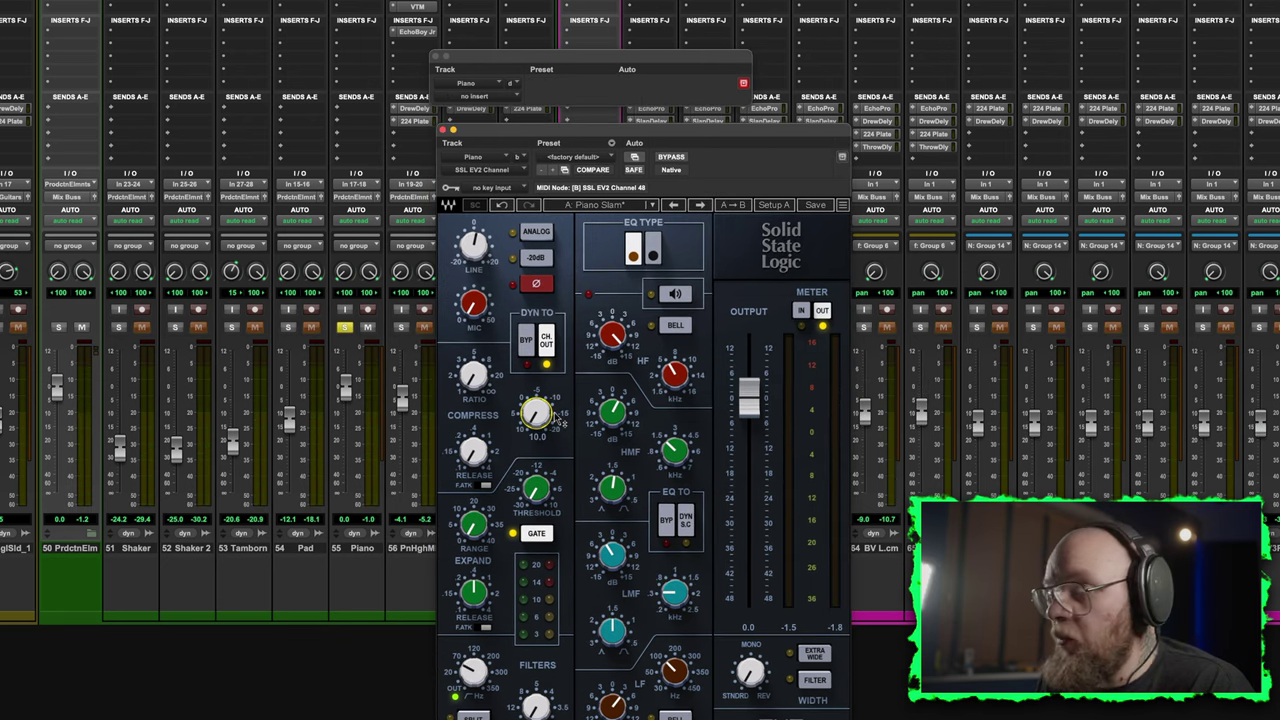
pyautogui.moveTo(611, 144); pyautogui.dragTo(576, 46)
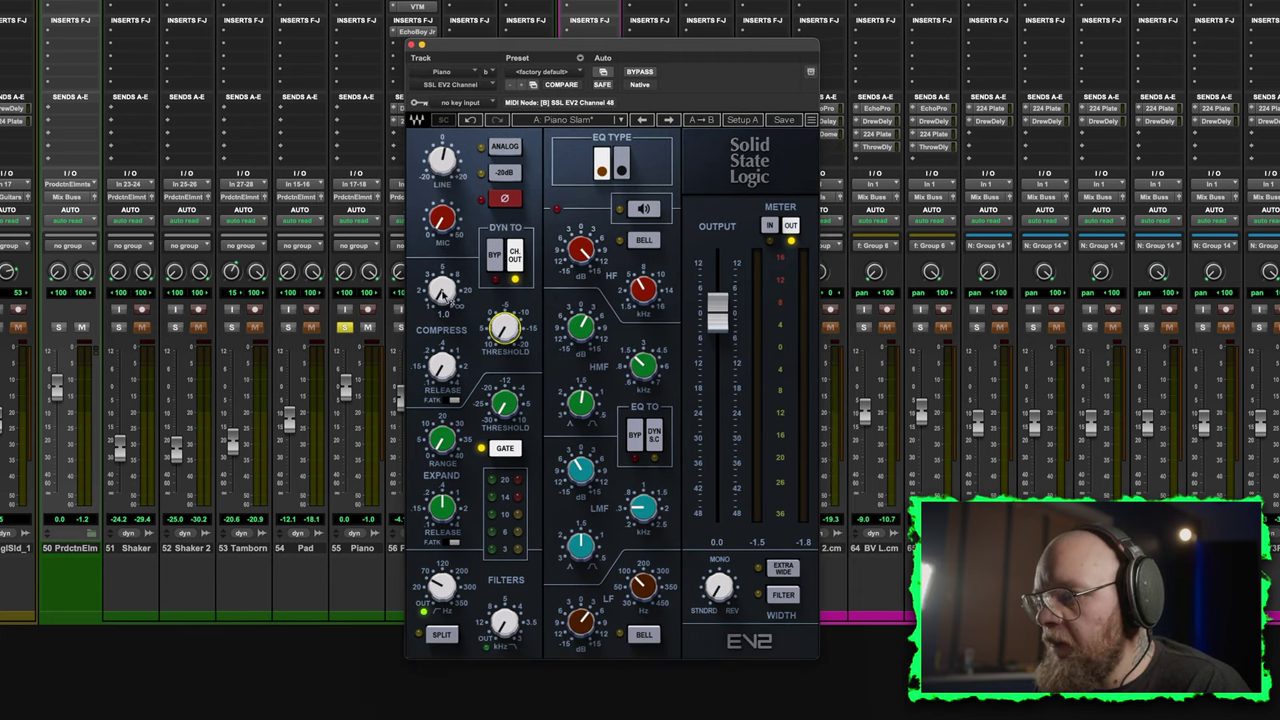
pyautogui.click(440, 292)
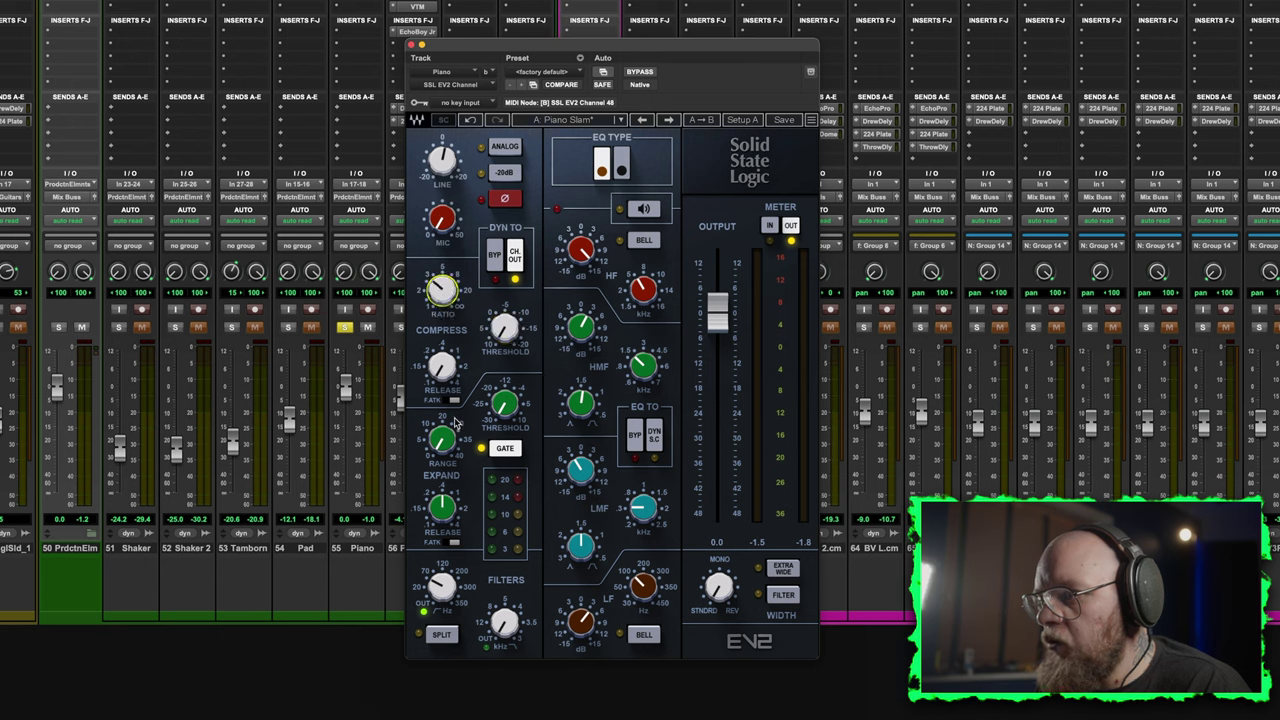
pyautogui.press('space')
pyautogui.click(505, 327)
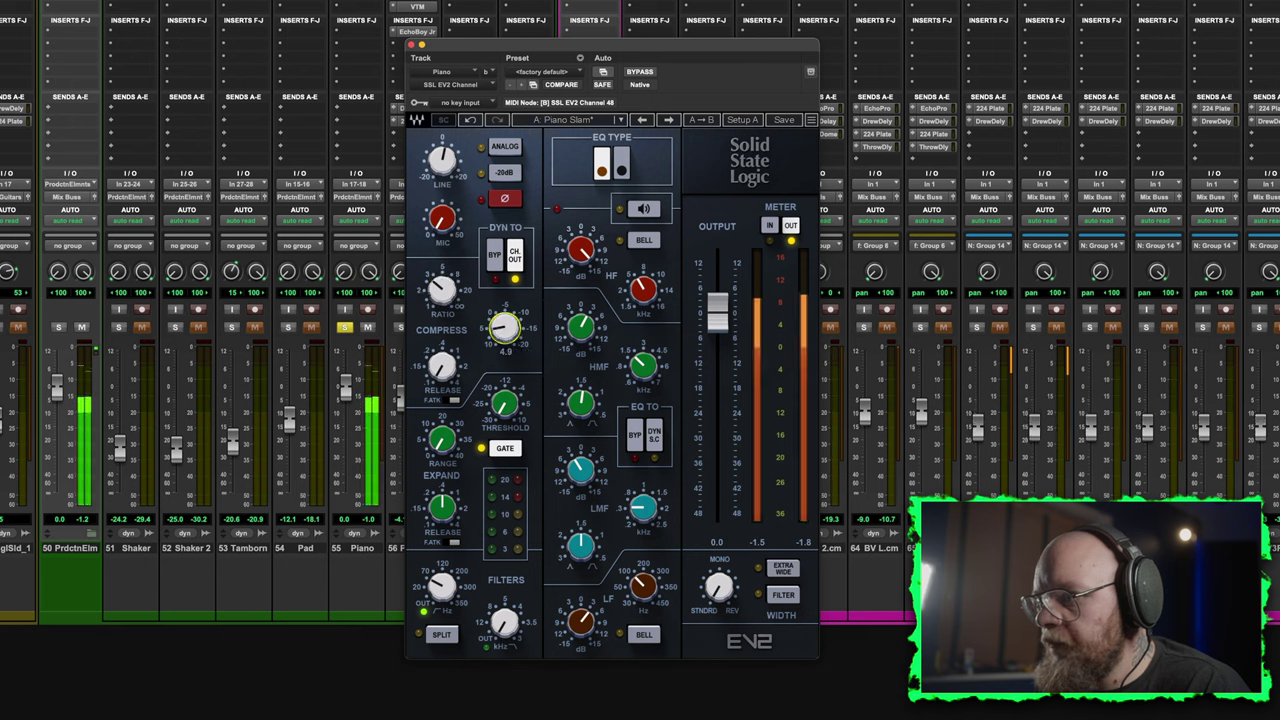
pyautogui.moveTo(505, 327); pyautogui.dragTo(505, 322)
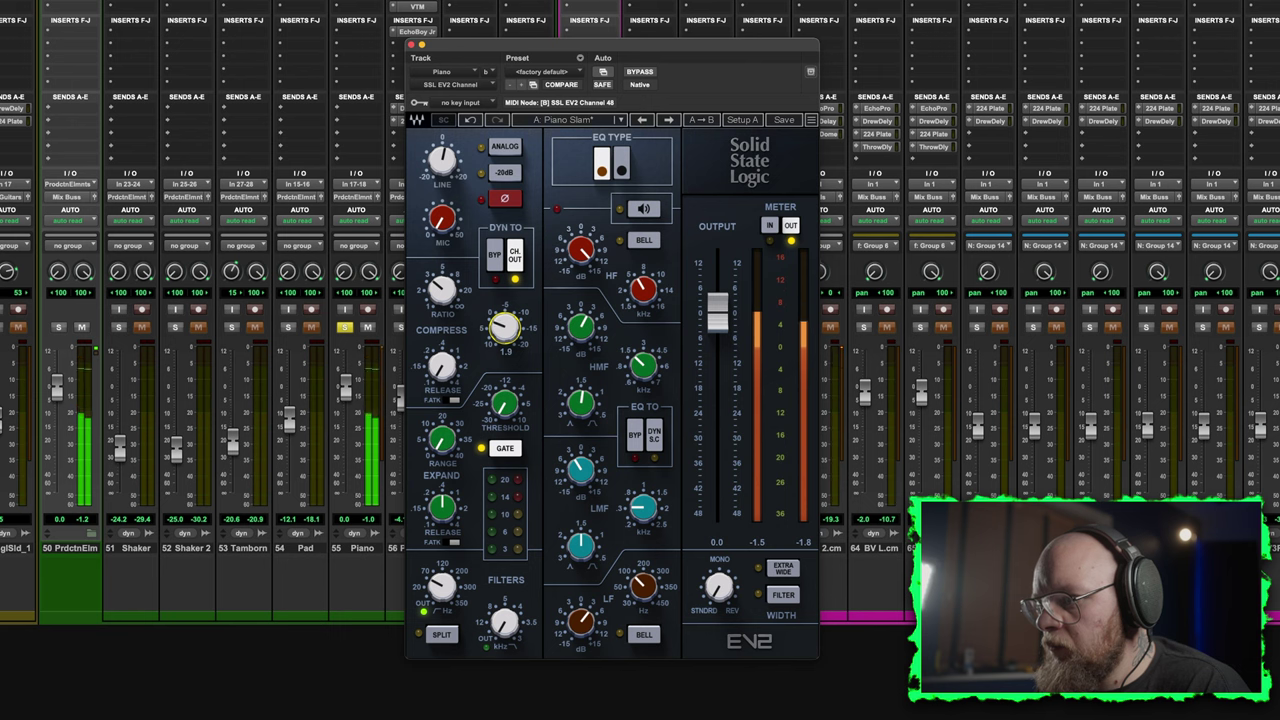
pyautogui.moveTo(505, 335)
pyautogui.mouseDown()
pyautogui.moveTo(496, 311)
pyautogui.moveTo(505, 337)
pyautogui.mouseUp()
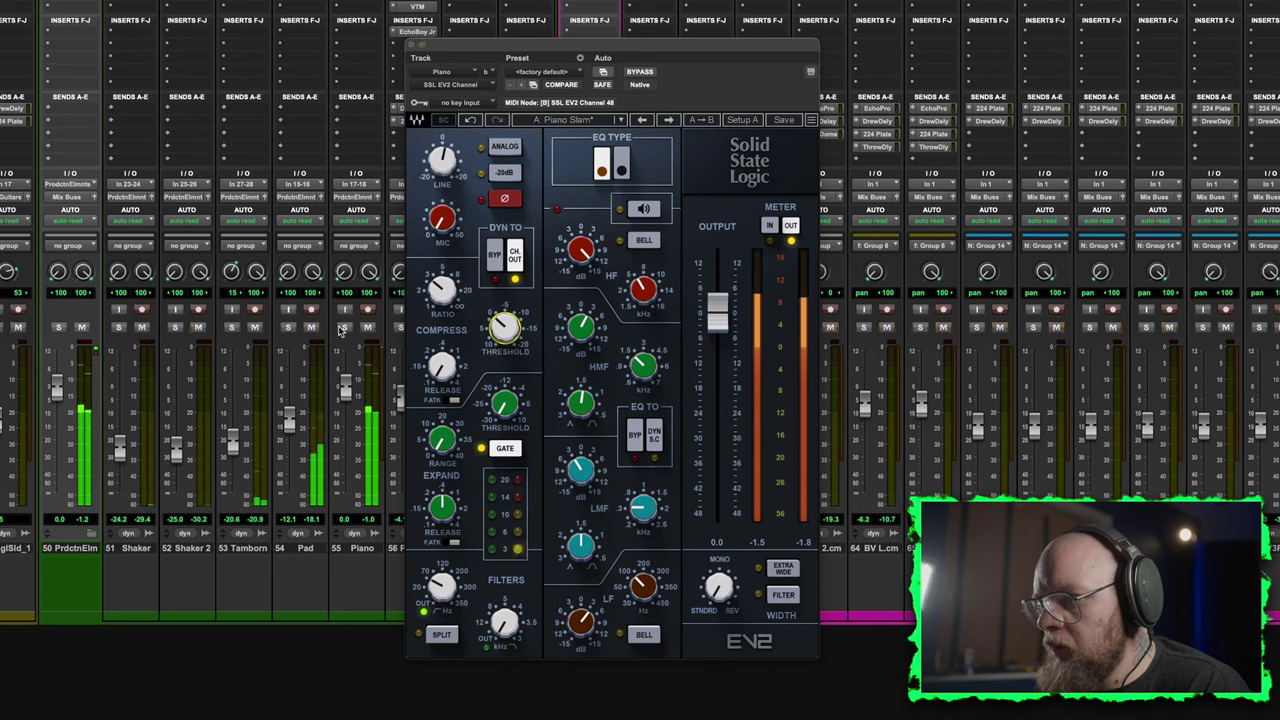
pyautogui.moveTo(499, 325)
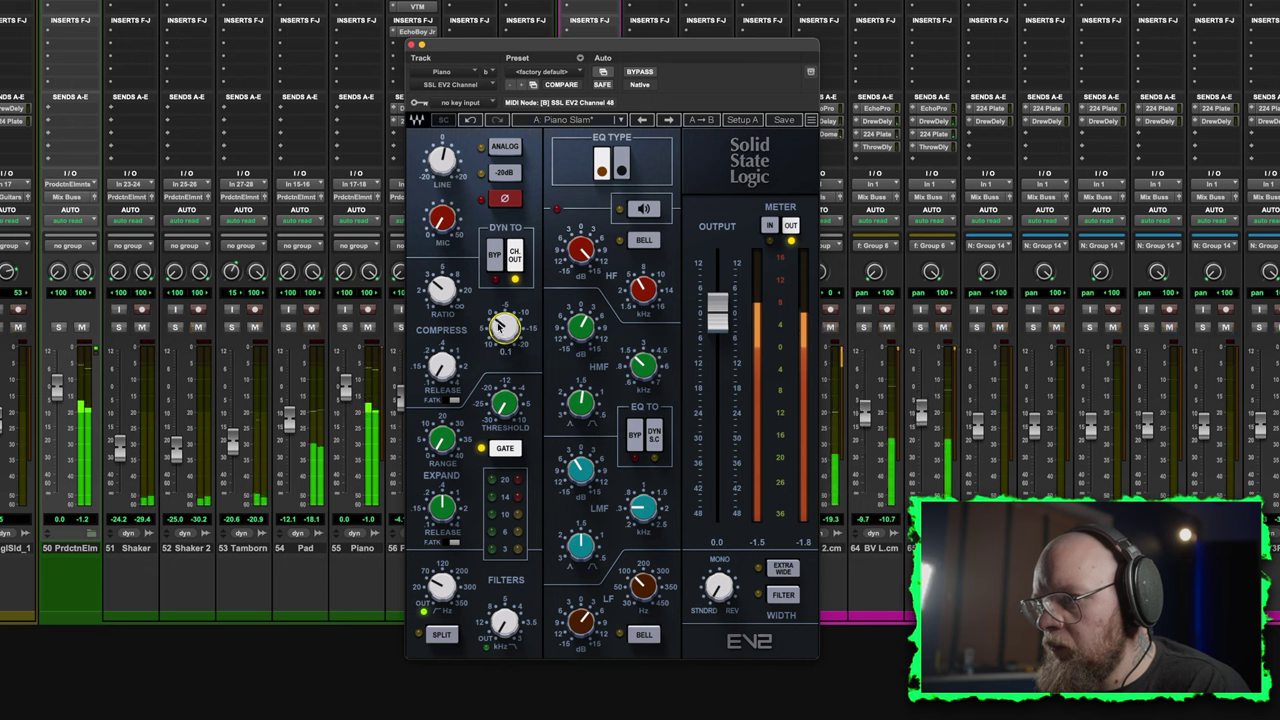
# Lengthen the compressor's release and check the piano soloed and in the full mix.
pyautogui.moveTo(438, 376); pyautogui.dragTo(438, 356)
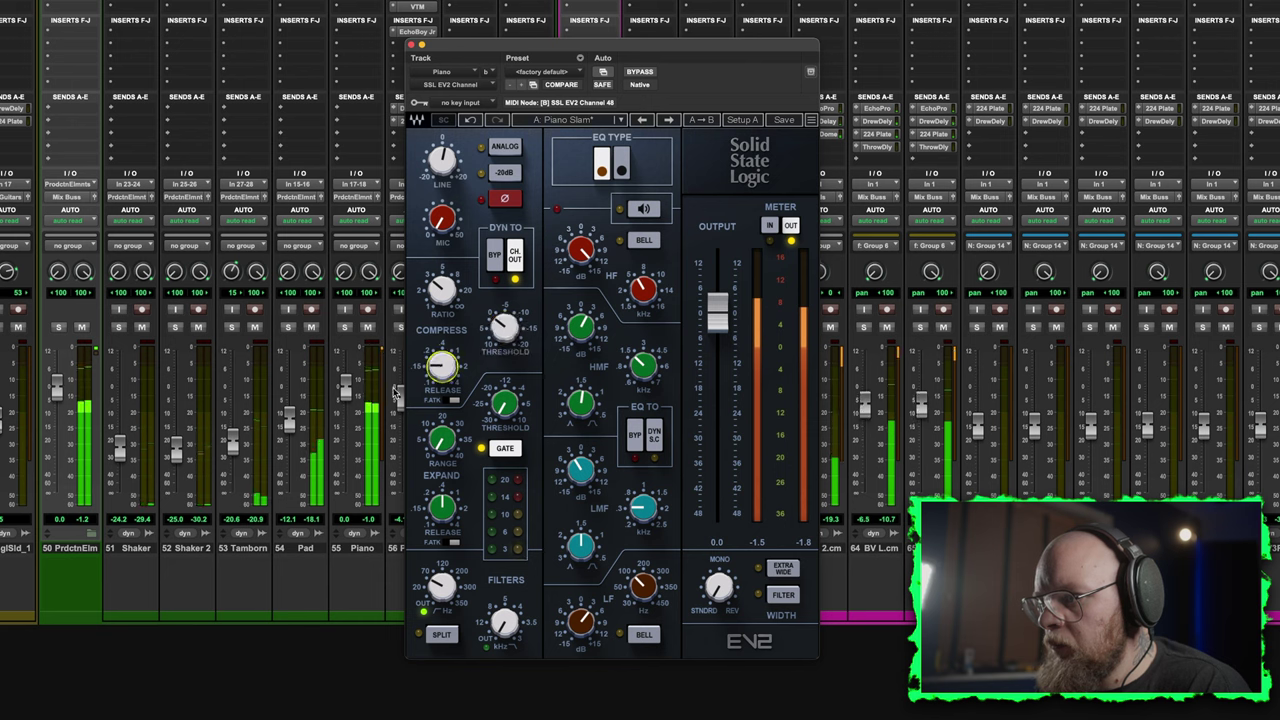
pyautogui.click(344, 327)
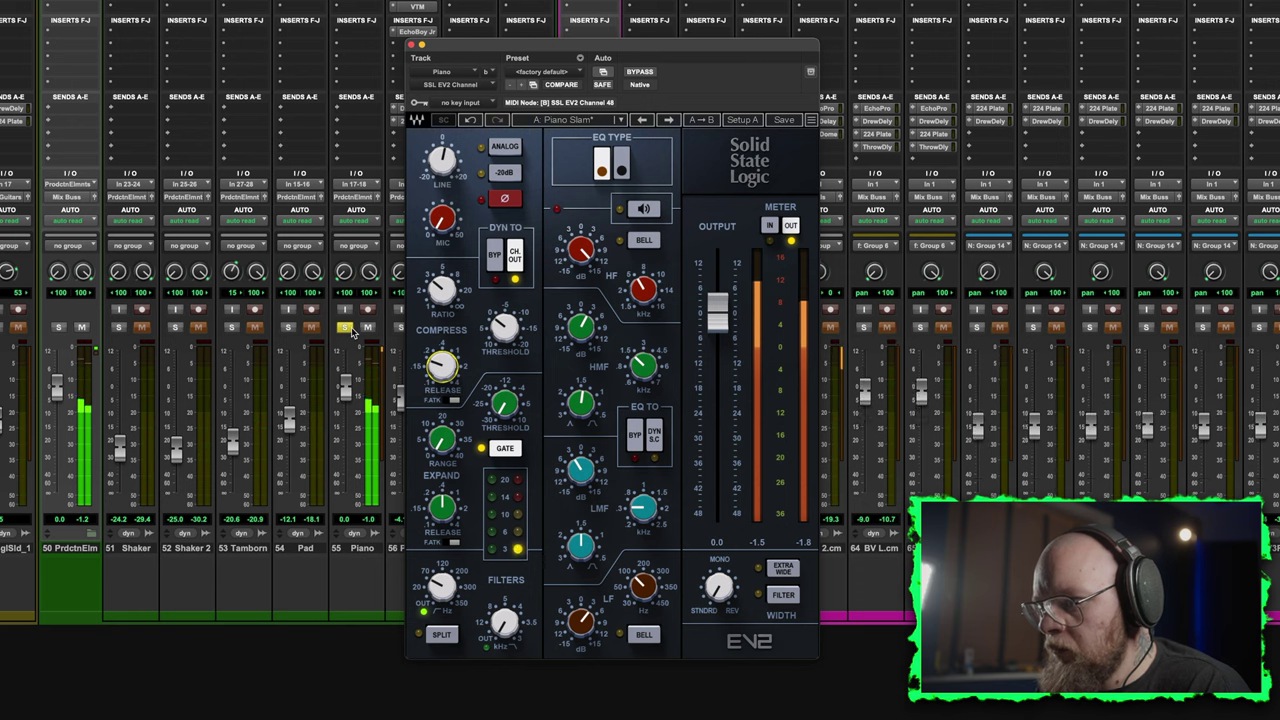
pyautogui.click(349, 329)
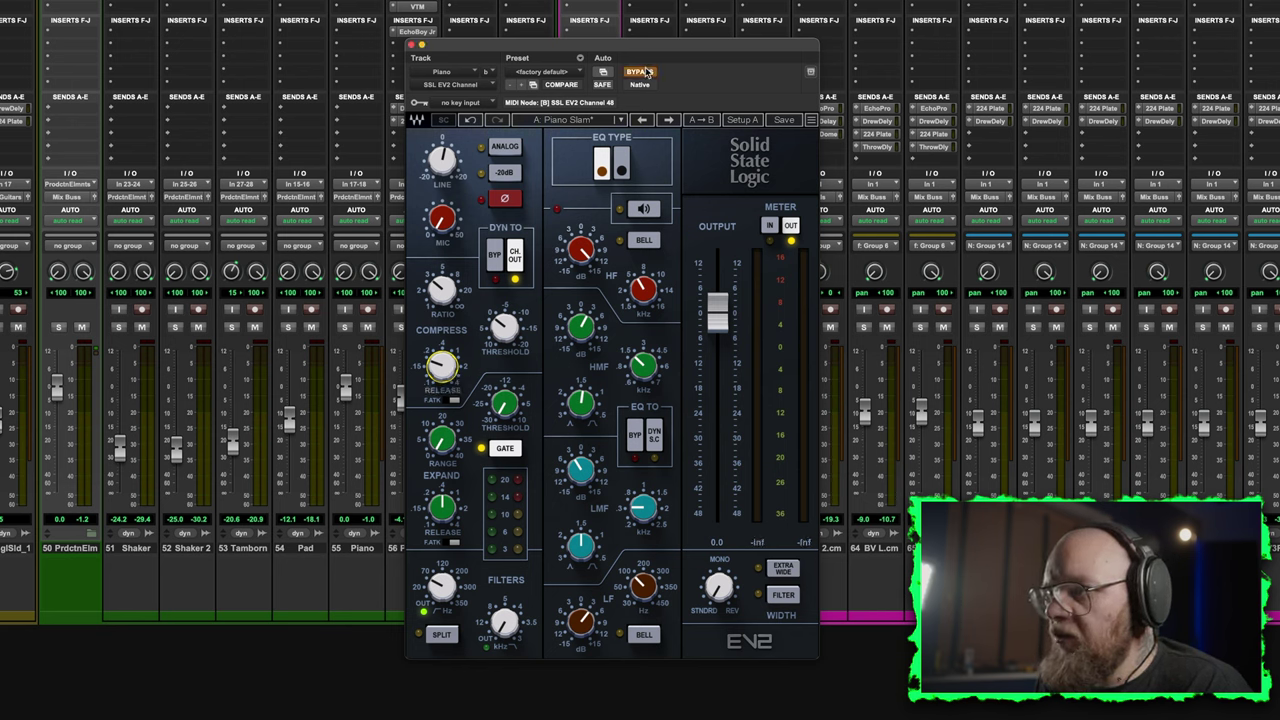
# Play the full mix and compare the piano with the EV2 bypassed and active.
pyautogui.press('space')
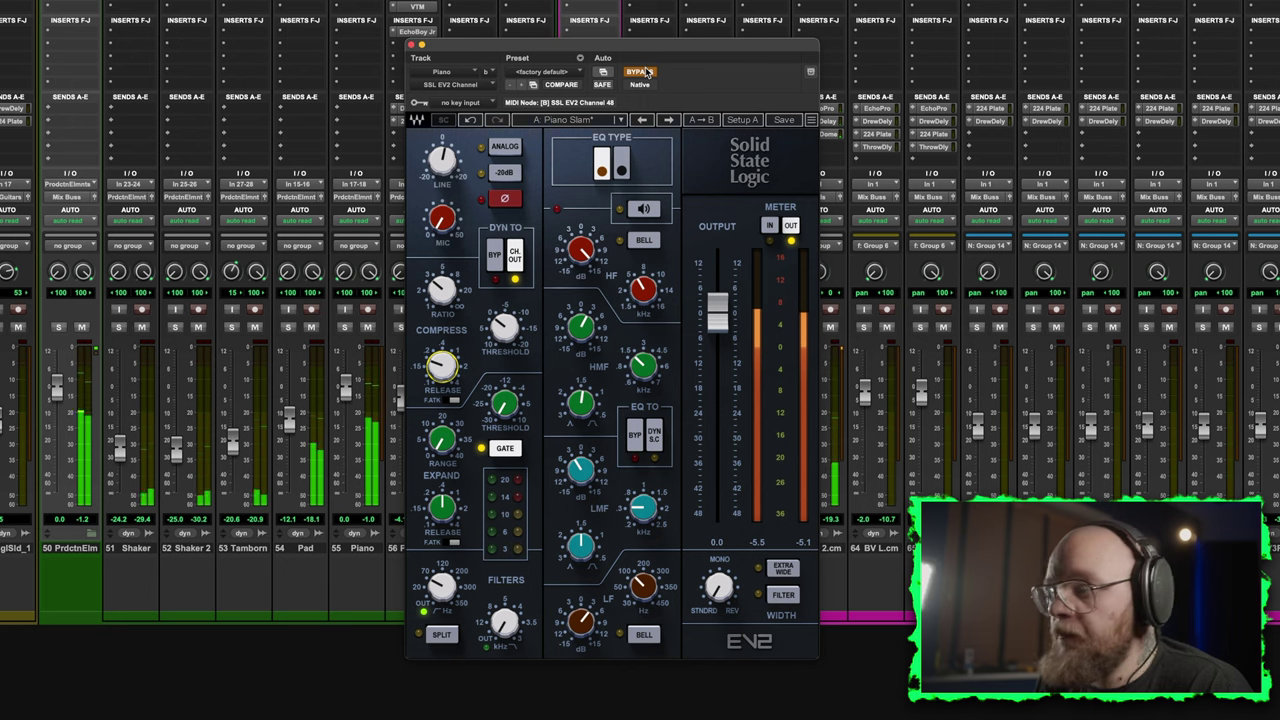
pyautogui.click(643, 72)
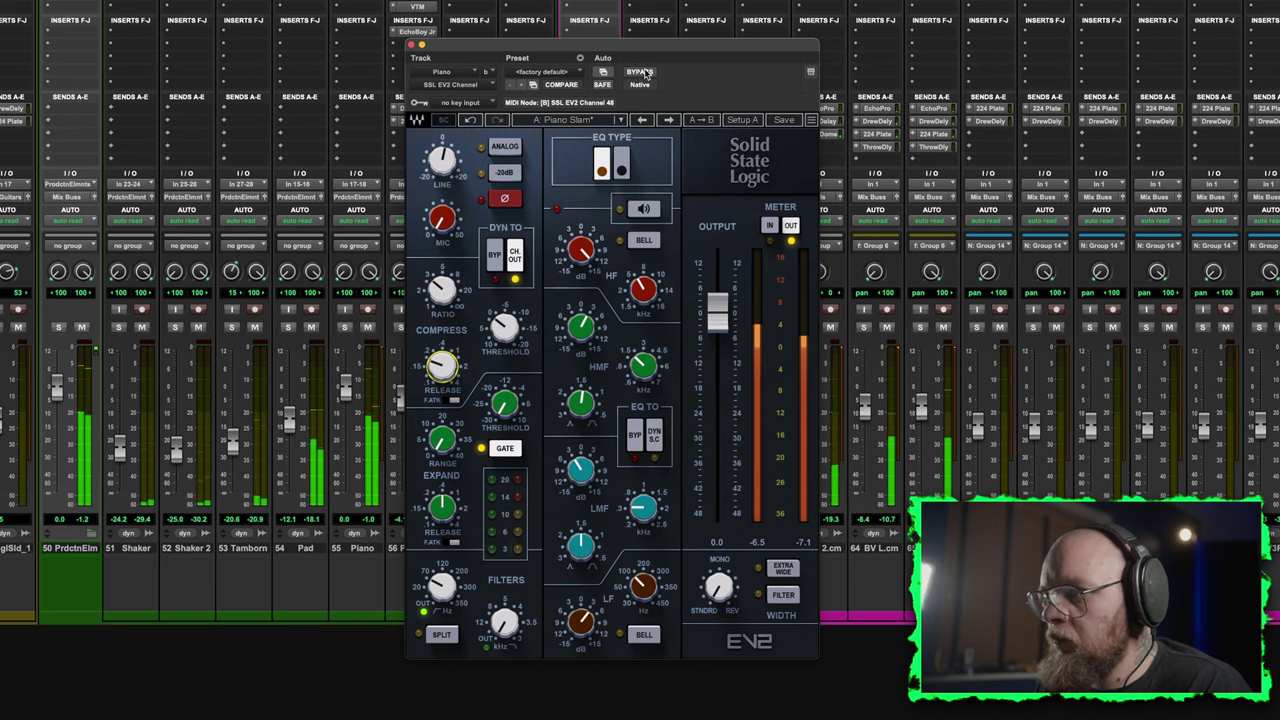
pyautogui.click(646, 72)
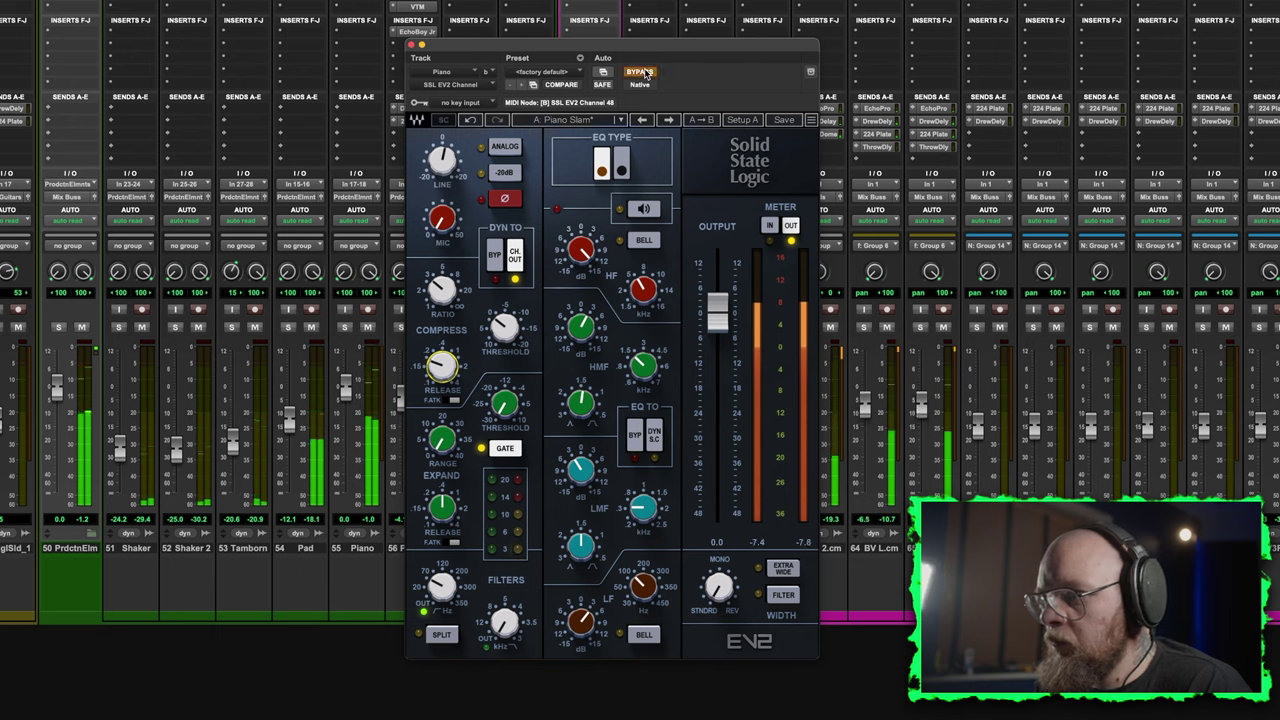
pyautogui.click(646, 72)
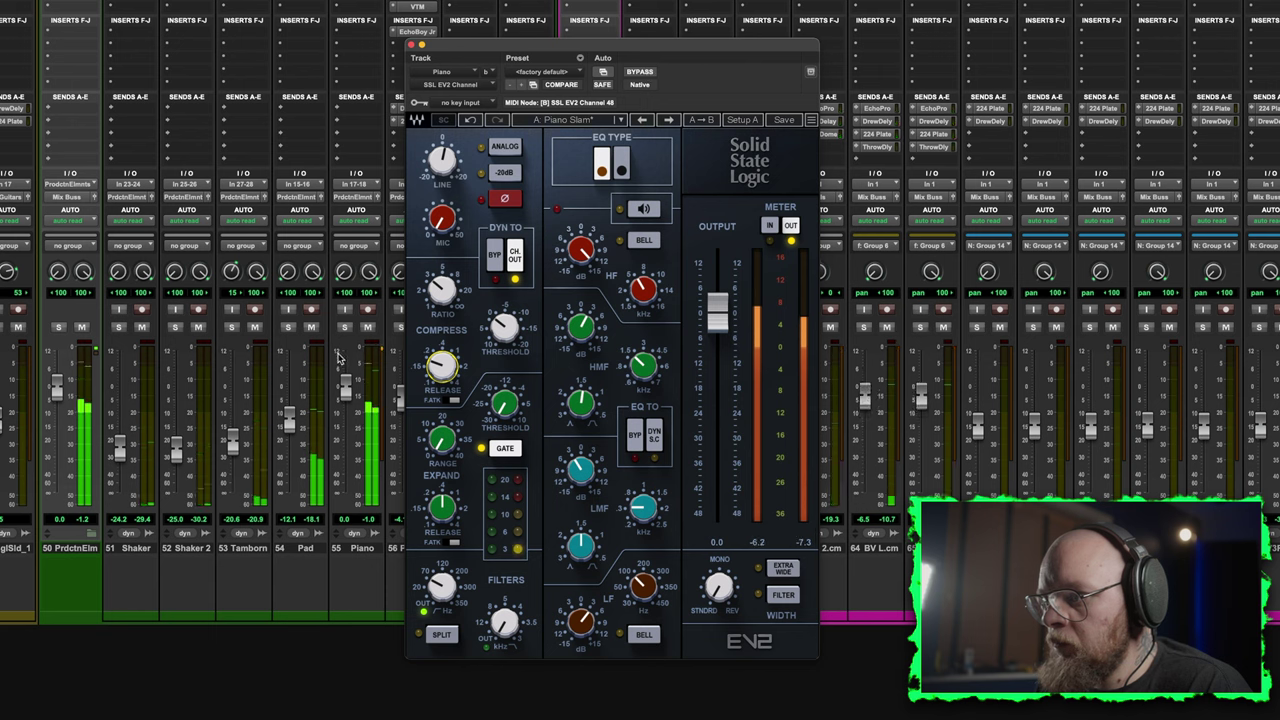